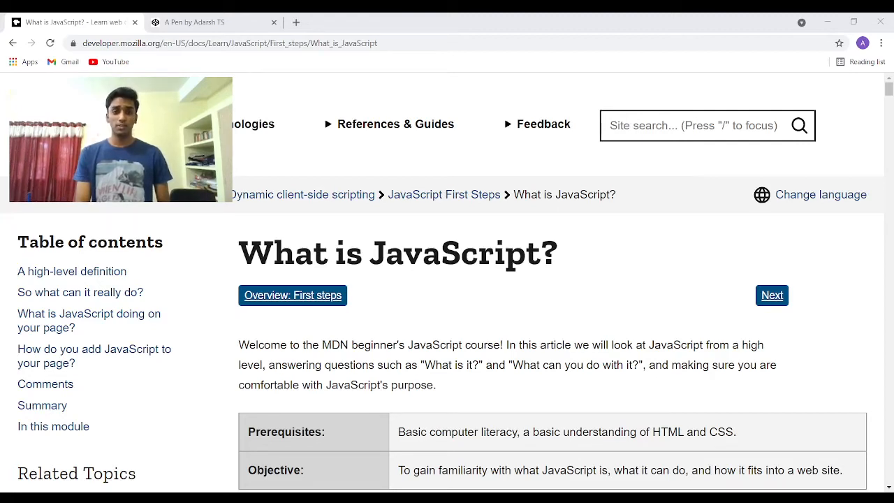
{"action": "scroll", "coordinate": [817, 262], "scroll_direction": "down", "scroll_amount": 2}
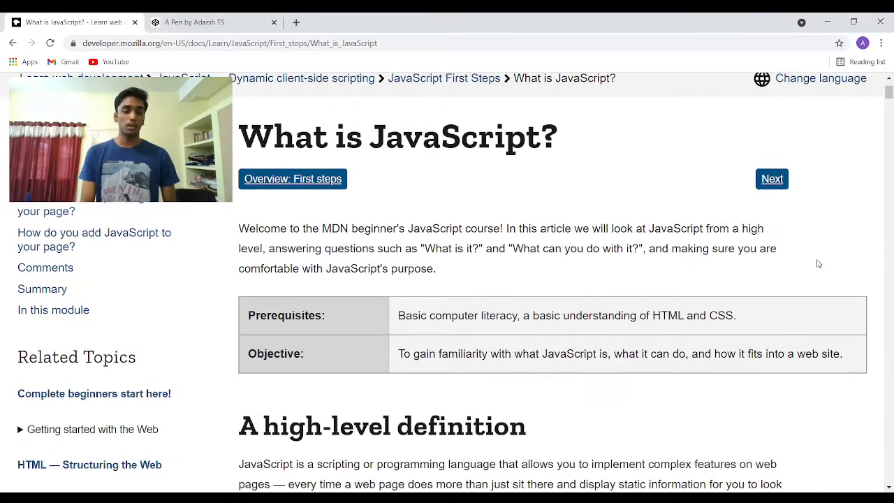
{"action": "scroll", "coordinate": [818, 263], "scroll_direction": "down", "scroll_amount": 1}
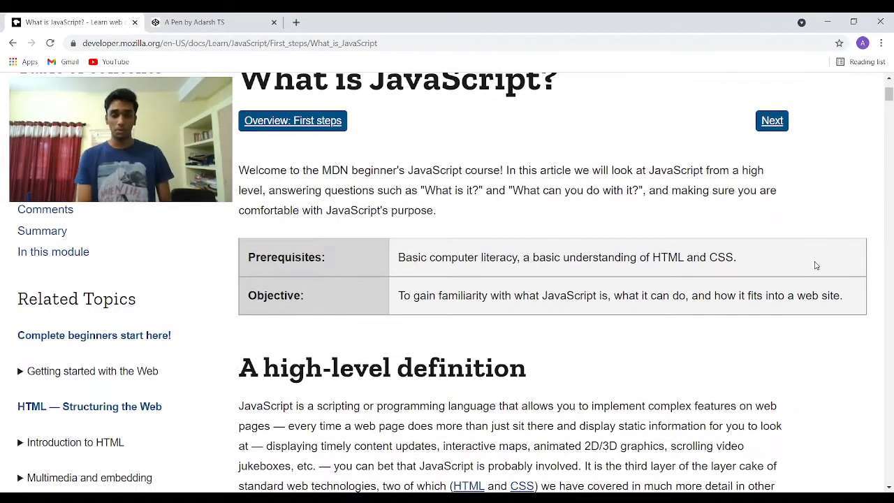
{"action": "scroll", "coordinate": [816, 266], "scroll_direction": "down", "scroll_amount": 3}
{"action": "scroll", "coordinate": [816, 265], "scroll_direction": "down", "scroll_amount": 3}
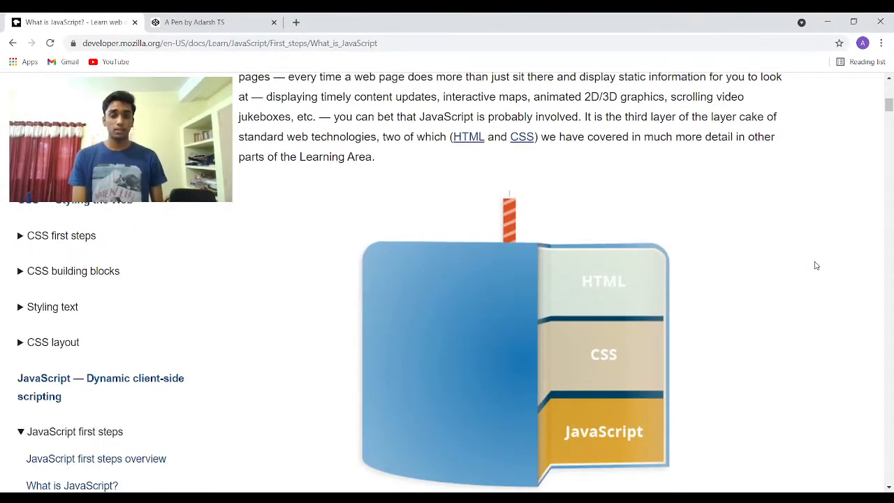
{"action": "scroll", "coordinate": [817, 265], "scroll_direction": "down", "scroll_amount": 1}
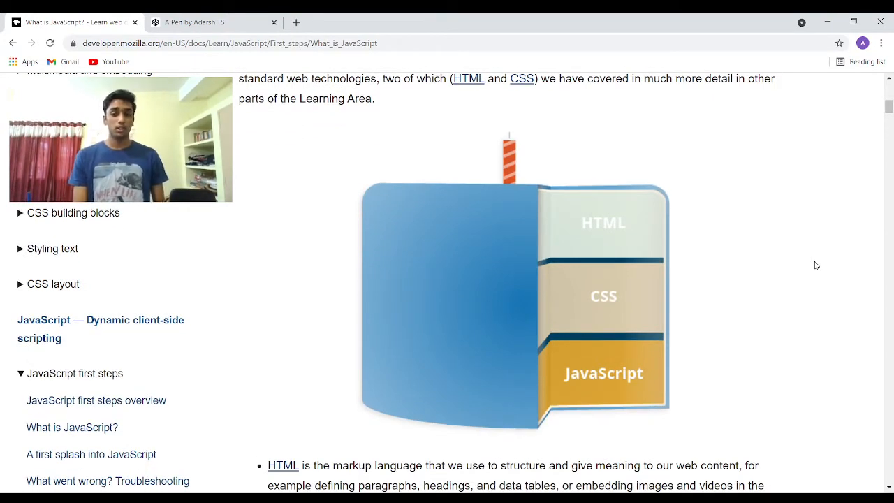
{"action": "scroll", "coordinate": [816, 266], "scroll_direction": "down", "scroll_amount": 1}
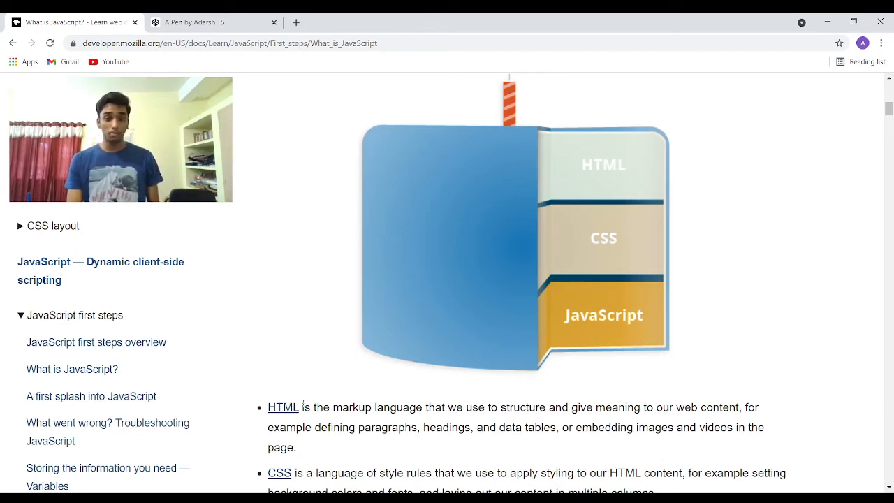
{"action": "scroll", "coordinate": [303, 405], "scroll_direction": "down", "scroll_amount": 1}
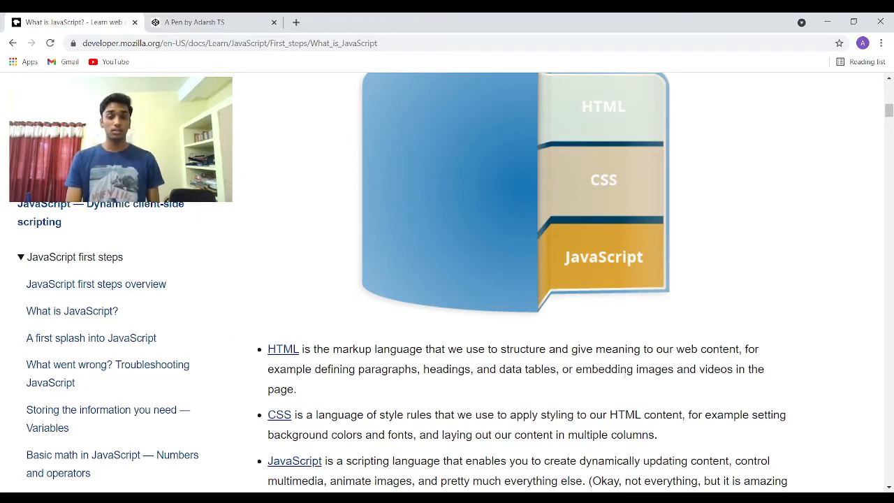
{"action": "scroll", "coordinate": [630, 374], "scroll_direction": "down", "scroll_amount": 1}
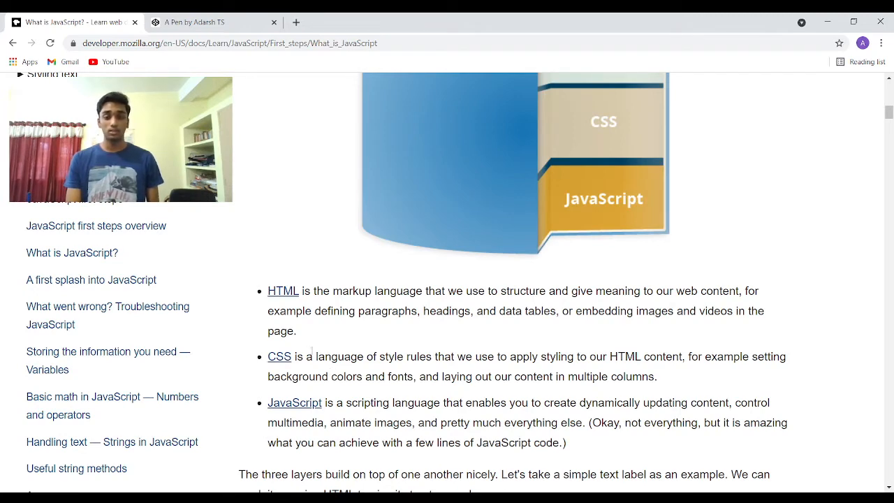
{"action": "scroll", "coordinate": [312, 355], "scroll_direction": "down", "scroll_amount": 1}
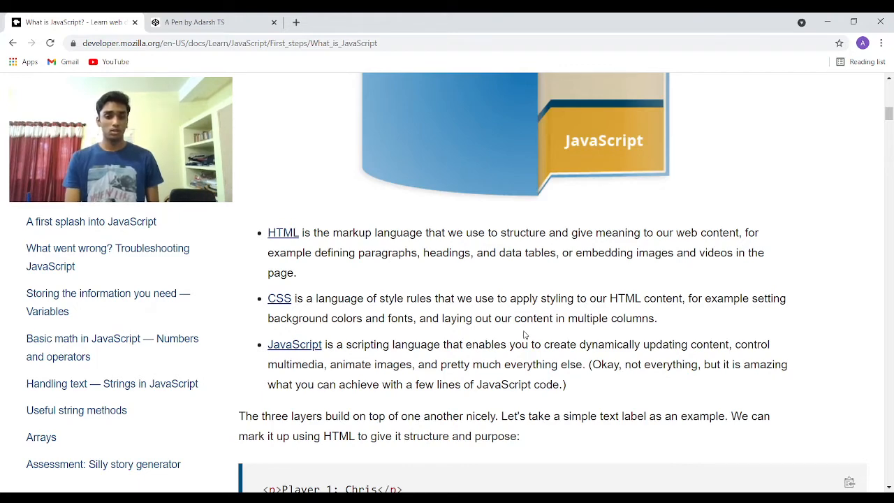
{"action": "scroll", "coordinate": [525, 335], "scroll_direction": "down", "scroll_amount": 2}
{"action": "scroll", "coordinate": [525, 335], "scroll_direction": "down", "scroll_amount": 1}
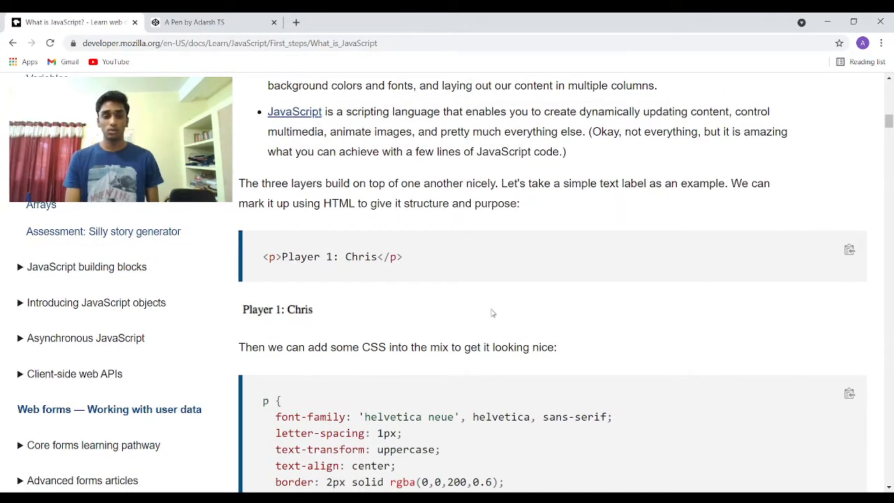
Step: Highlight the <p>Player 1: Chris</p> HTML line while reading down to the styled label
{"action": "left_click_drag", "start_coordinate": [260, 258], "coordinate": [407, 257]}
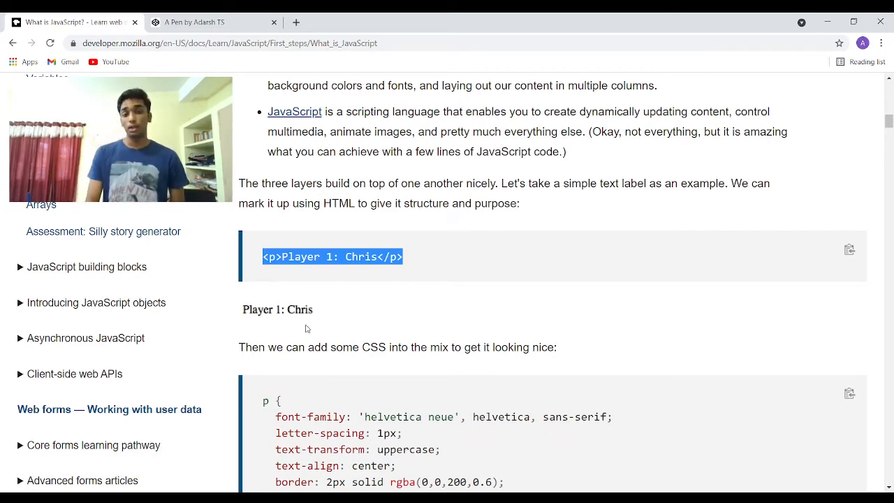
{"action": "scroll", "coordinate": [306, 328], "scroll_direction": "down", "scroll_amount": 1}
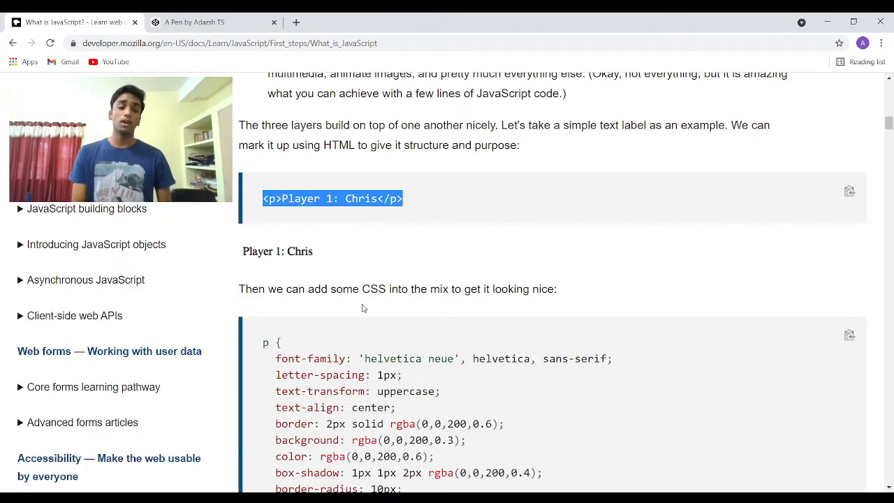
{"action": "scroll", "coordinate": [364, 308], "scroll_direction": "down", "scroll_amount": 1}
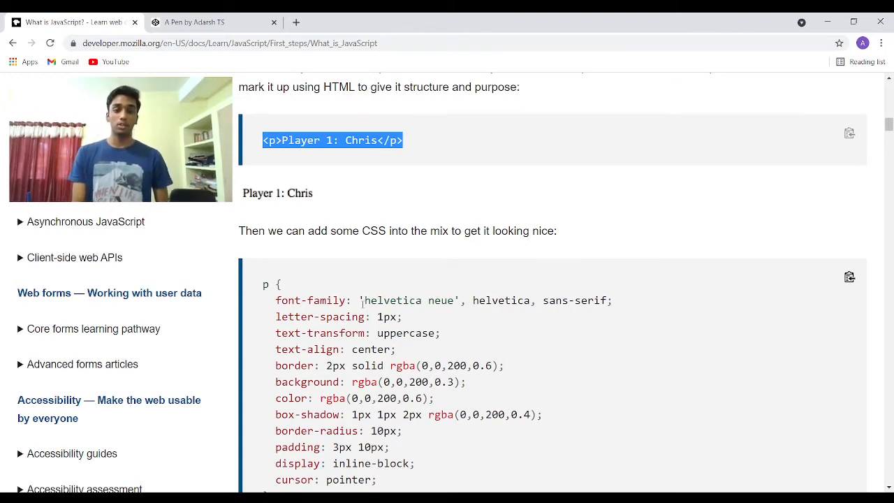
{"action": "scroll", "coordinate": [362, 303], "scroll_direction": "down", "scroll_amount": 1}
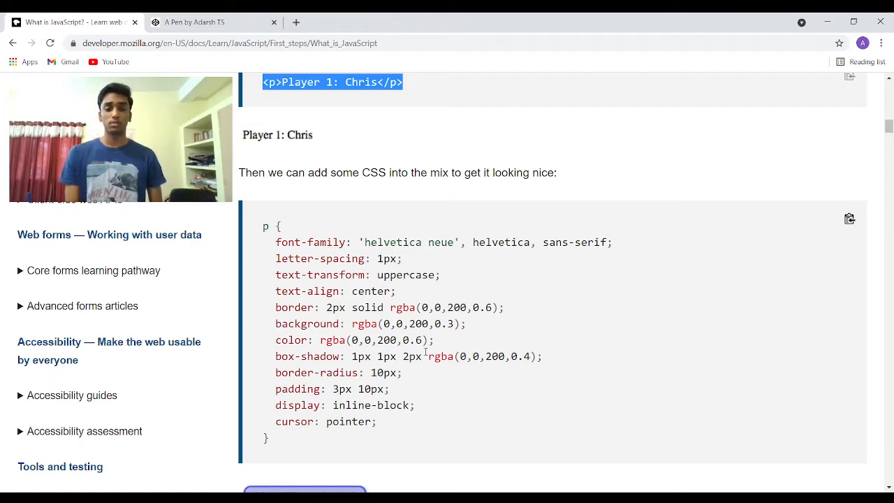
{"action": "scroll", "coordinate": [425, 351], "scroll_direction": "down", "scroll_amount": 1}
{"action": "scroll", "coordinate": [425, 351], "scroll_direction": "down", "scroll_amount": 1}
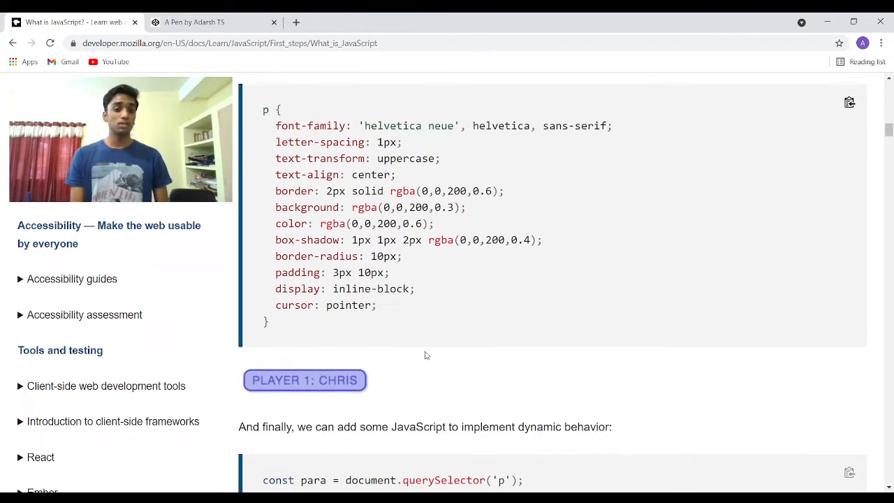
{"action": "scroll", "coordinate": [378, 388], "scroll_direction": "up", "scroll_amount": 1}
{"action": "scroll", "coordinate": [329, 156], "scroll_direction": "up", "scroll_amount": 1}
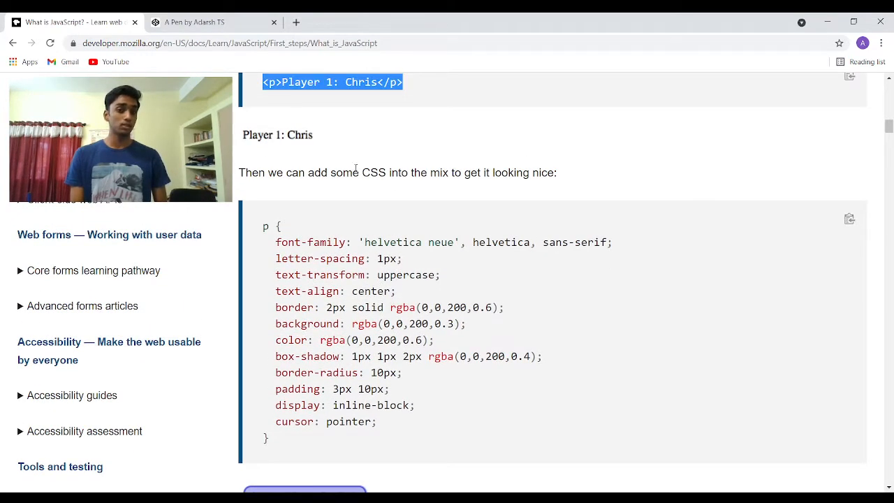
{"action": "scroll", "coordinate": [293, 153], "scroll_direction": "down", "scroll_amount": 2}
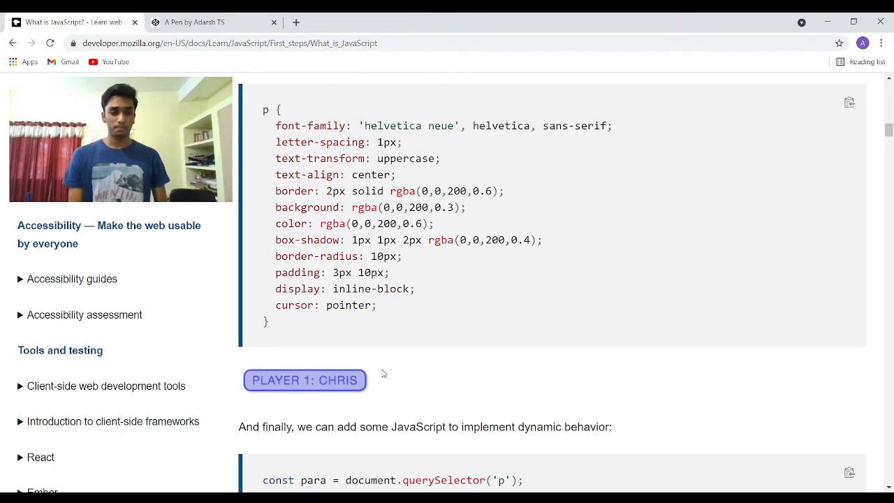
{"action": "scroll", "coordinate": [382, 373], "scroll_direction": "down", "scroll_amount": 1}
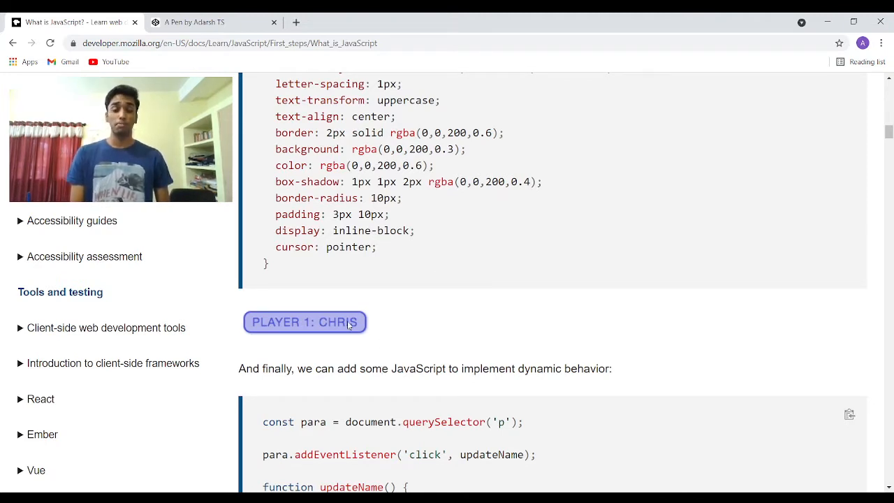
{"action": "scroll", "coordinate": [394, 315], "scroll_direction": "down", "scroll_amount": 1}
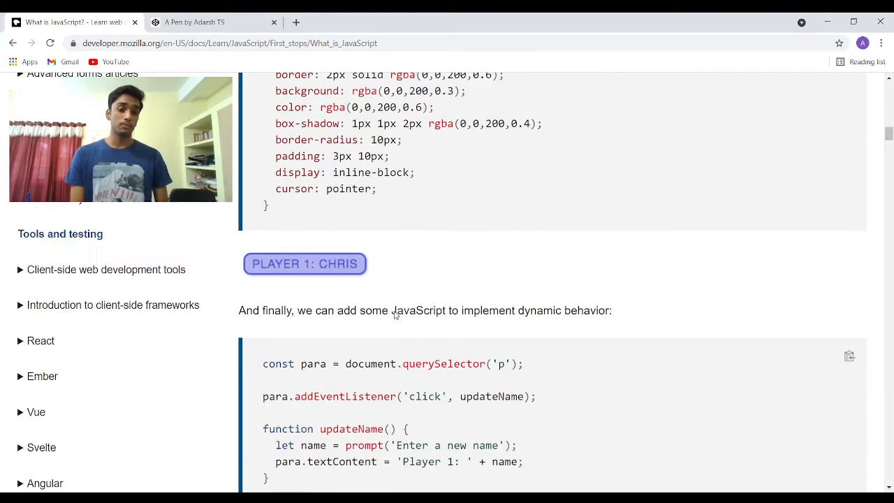
{"action": "scroll", "coordinate": [395, 315], "scroll_direction": "down", "scroll_amount": 2}
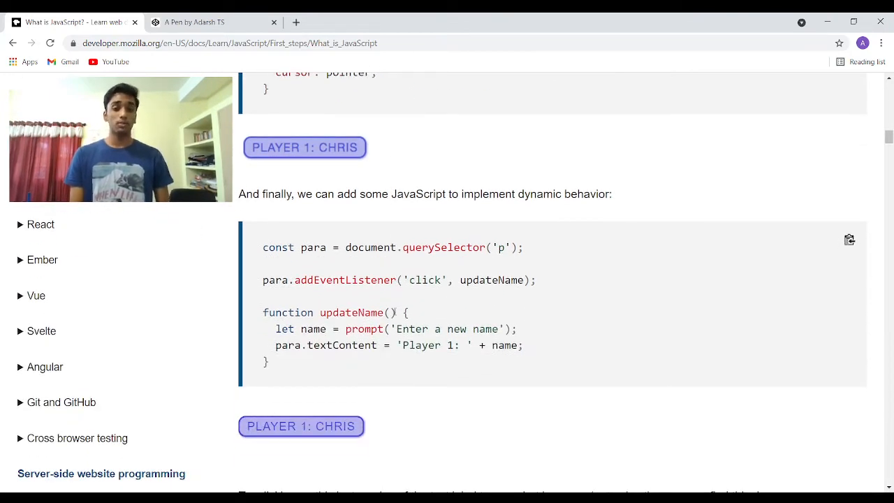
Step: Highlight and review the JavaScript example code for the player-name demo
{"action": "left_click_drag", "start_coordinate": [257, 236], "coordinate": [294, 375]}
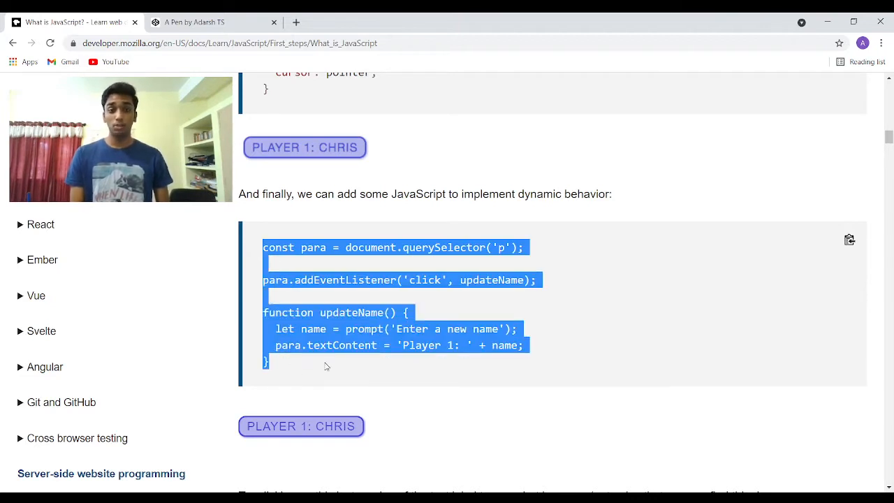
{"action": "left_click", "coordinate": [326, 366]}
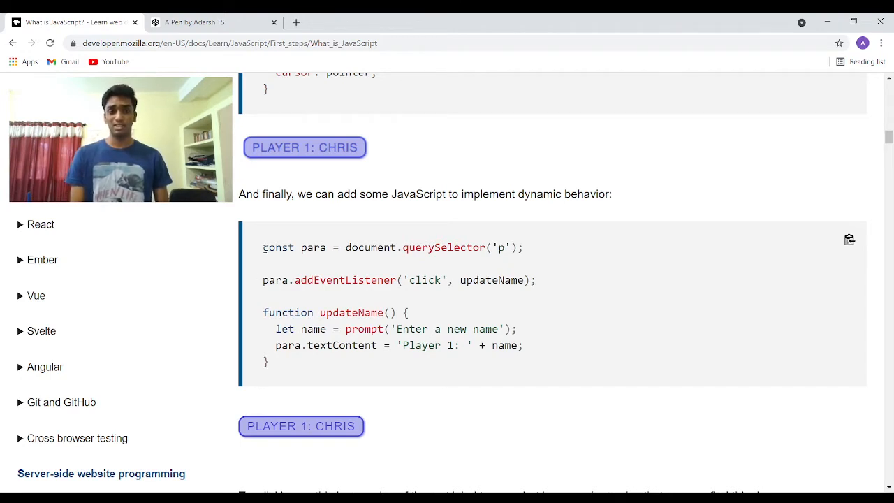
{"action": "left_click_drag", "start_coordinate": [264, 249], "coordinate": [290, 368]}
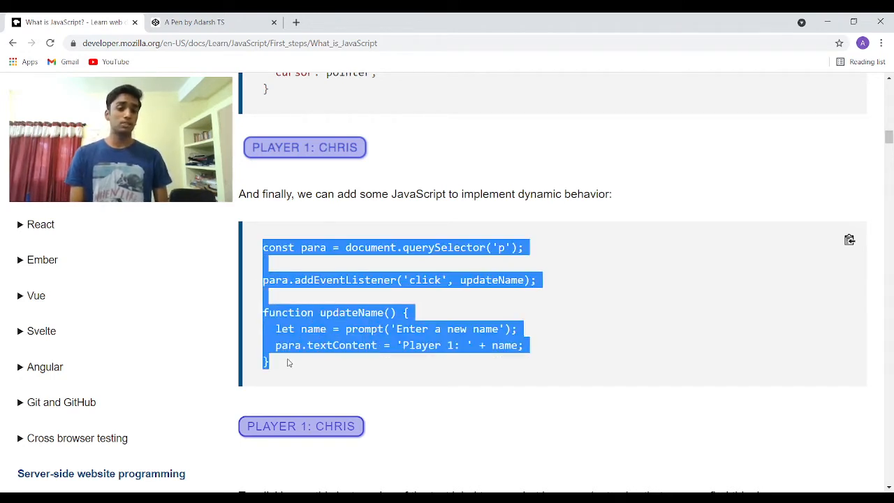
{"action": "left_click", "coordinate": [292, 369]}
{"action": "scroll", "coordinate": [291, 369], "scroll_direction": "down", "scroll_amount": 1}
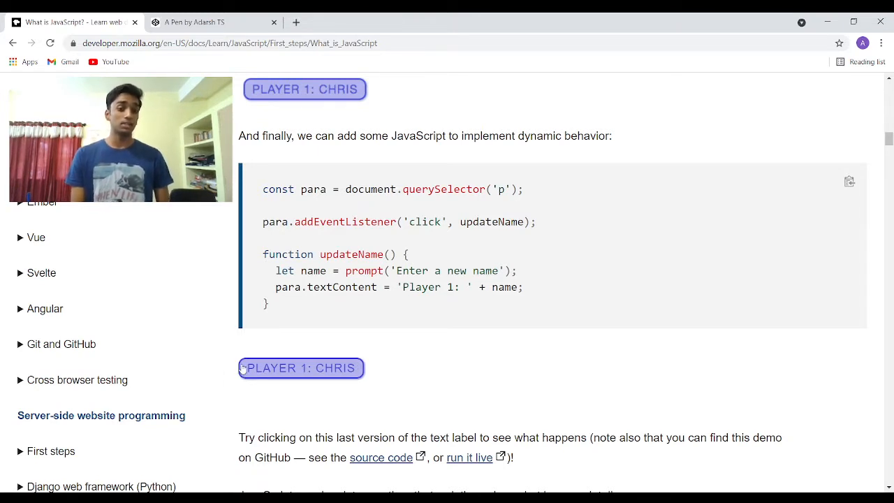
Step: Rename the live demo label from PLAYER 1: CHRIS to Player 1: TSADARSH via the prompt
{"action": "left_click", "coordinate": [343, 374]}
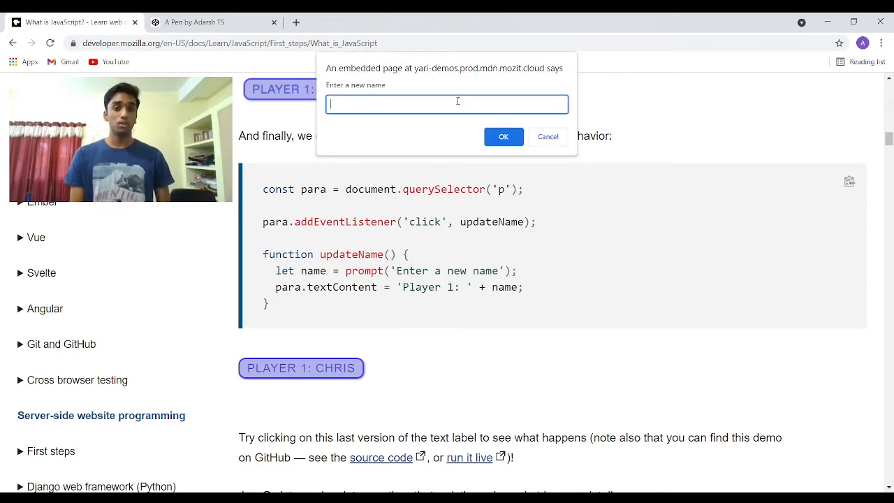
{"action": "type", "text": "tsada"}
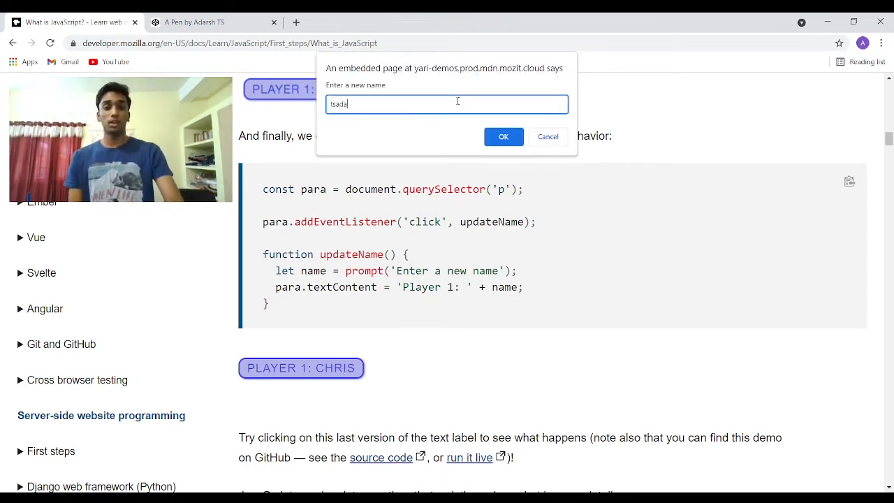
{"action": "type", "text": "rsh"}
{"action": "key", "text": "Return"}
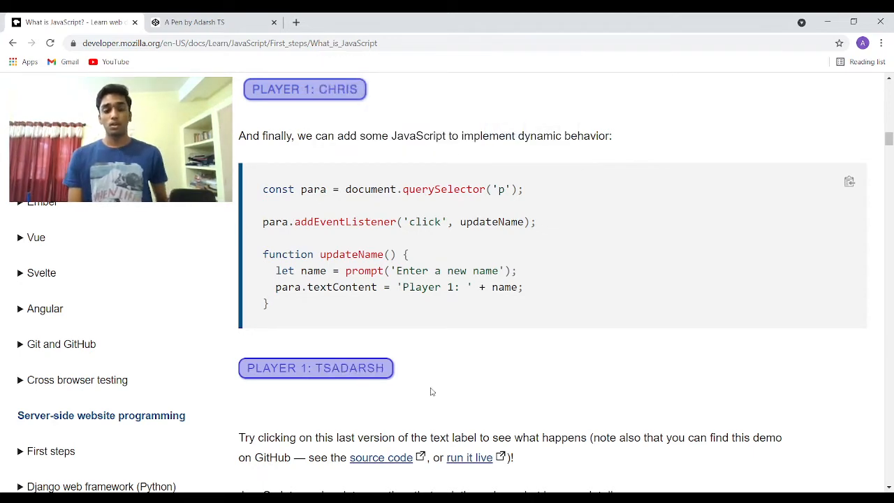
{"action": "scroll", "coordinate": [431, 392], "scroll_direction": "down", "scroll_amount": 1}
{"action": "scroll", "coordinate": [431, 392], "scroll_direction": "down", "scroll_amount": 1}
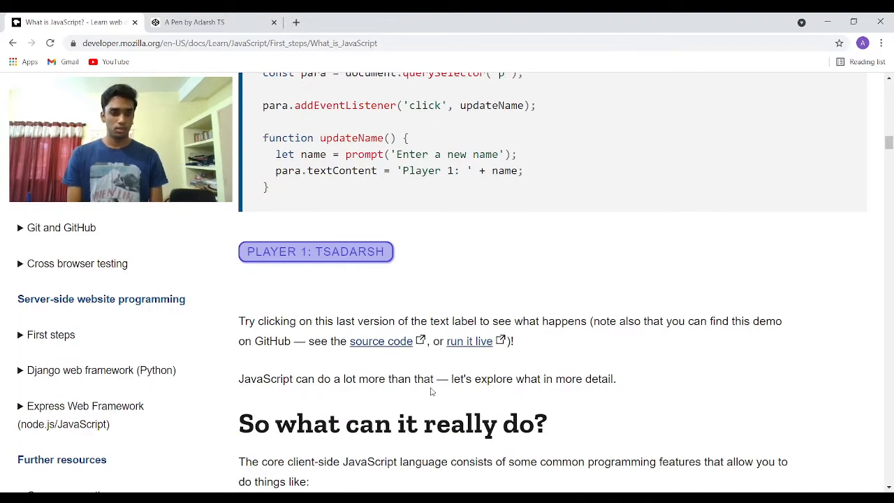
{"action": "scroll", "coordinate": [431, 392], "scroll_direction": "down", "scroll_amount": 1}
{"action": "scroll", "coordinate": [431, 392], "scroll_direction": "down", "scroll_amount": 1}
{"action": "scroll", "coordinate": [431, 392], "scroll_direction": "down", "scroll_amount": 1}
{"action": "scroll", "coordinate": [431, 392], "scroll_direction": "down", "scroll_amount": 2}
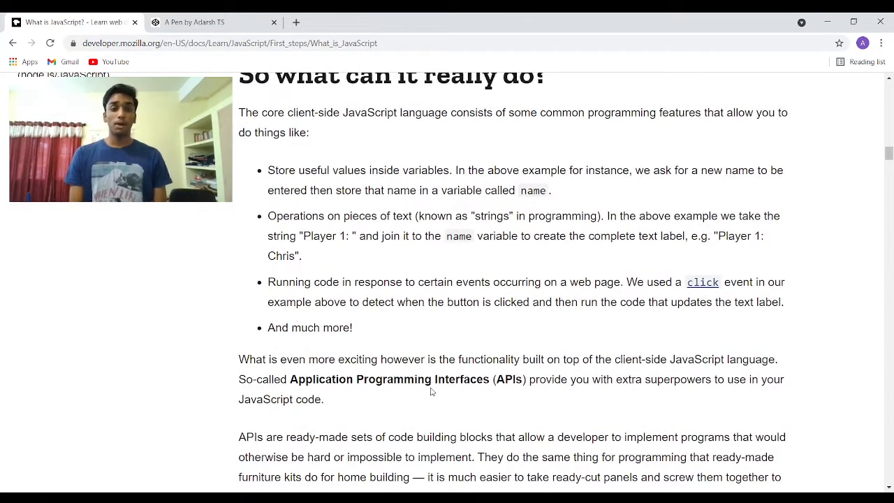
{"action": "scroll", "coordinate": [431, 392], "scroll_direction": "up", "scroll_amount": 1}
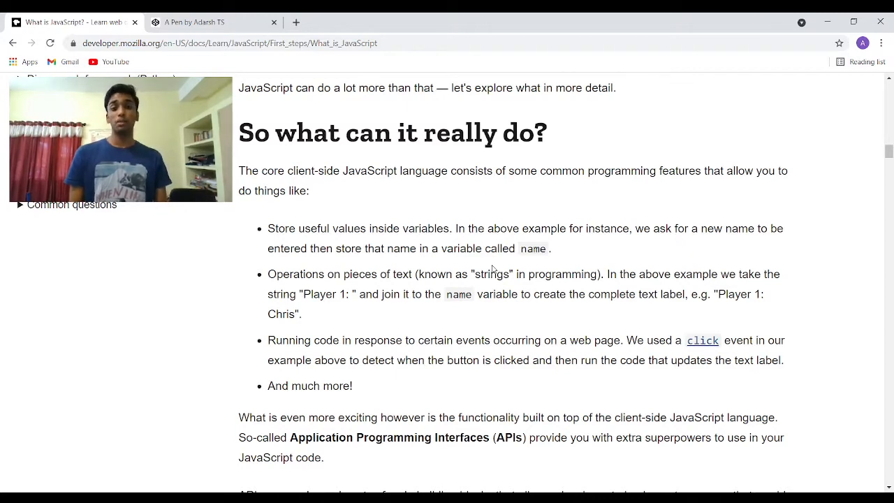
{"action": "scroll", "coordinate": [493, 269], "scroll_direction": "down", "scroll_amount": 1}
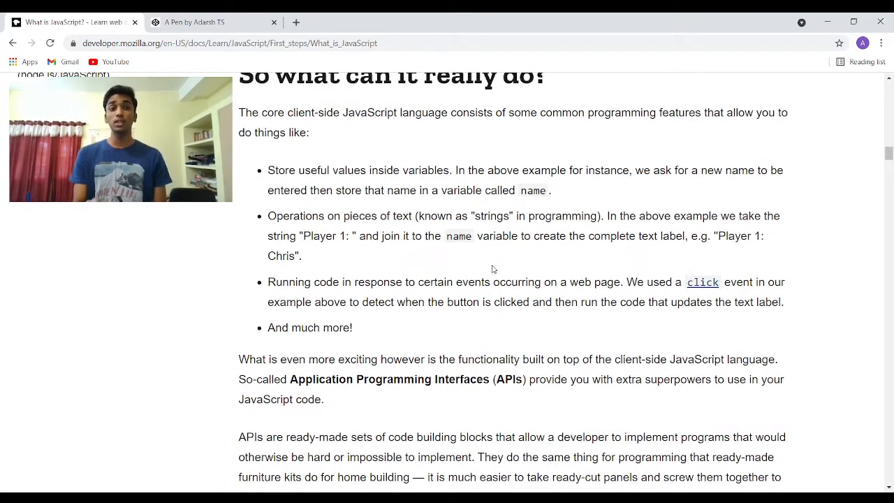
{"action": "scroll", "coordinate": [495, 268], "scroll_direction": "down", "scroll_amount": 1}
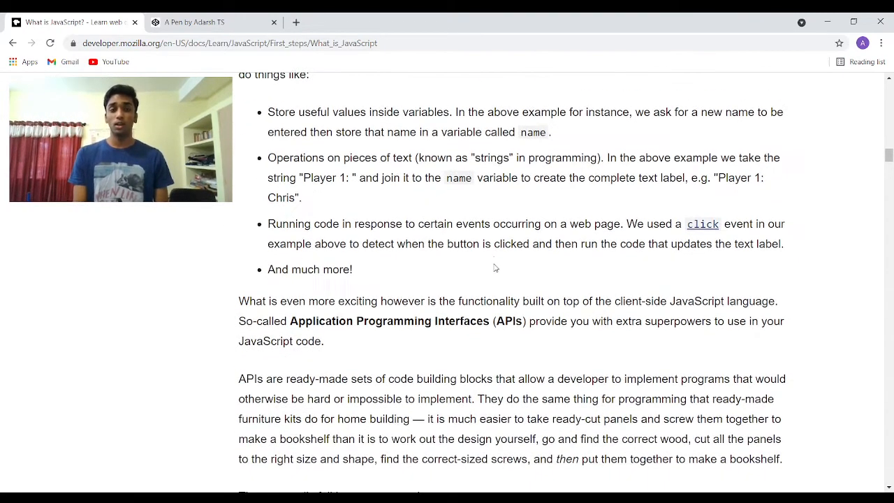
{"action": "scroll", "coordinate": [494, 268], "scroll_direction": "down", "scroll_amount": 1}
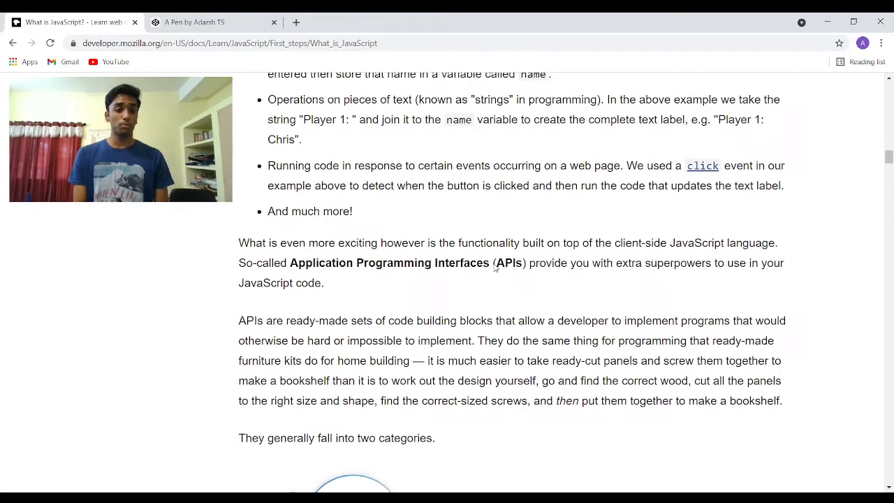
{"action": "scroll", "coordinate": [495, 268], "scroll_direction": "down", "scroll_amount": 2}
{"action": "scroll", "coordinate": [495, 265], "scroll_direction": "down", "scroll_amount": 1}
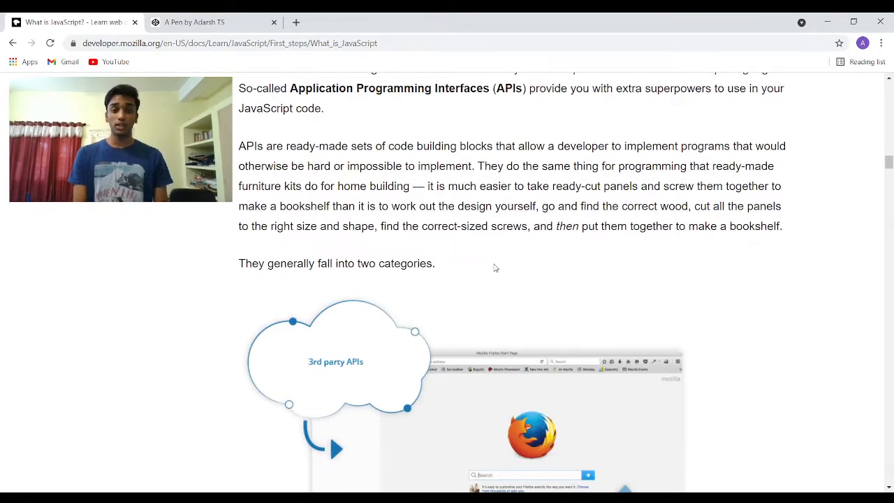
{"action": "scroll", "coordinate": [494, 268], "scroll_direction": "down", "scroll_amount": 2}
{"action": "scroll", "coordinate": [495, 268], "scroll_direction": "down", "scroll_amount": 1}
{"action": "scroll", "coordinate": [495, 269], "scroll_direction": "down", "scroll_amount": 1}
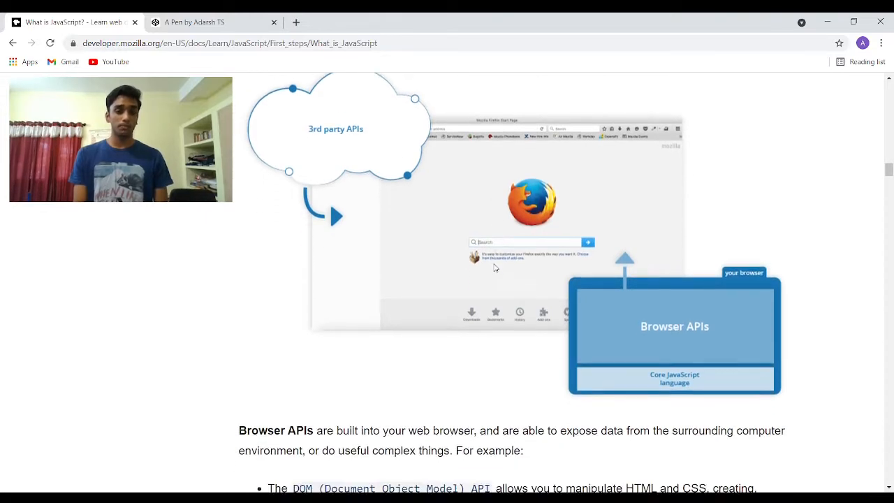
{"action": "scroll", "coordinate": [495, 268], "scroll_direction": "down", "scroll_amount": 1}
{"action": "scroll", "coordinate": [495, 269], "scroll_direction": "down", "scroll_amount": 1}
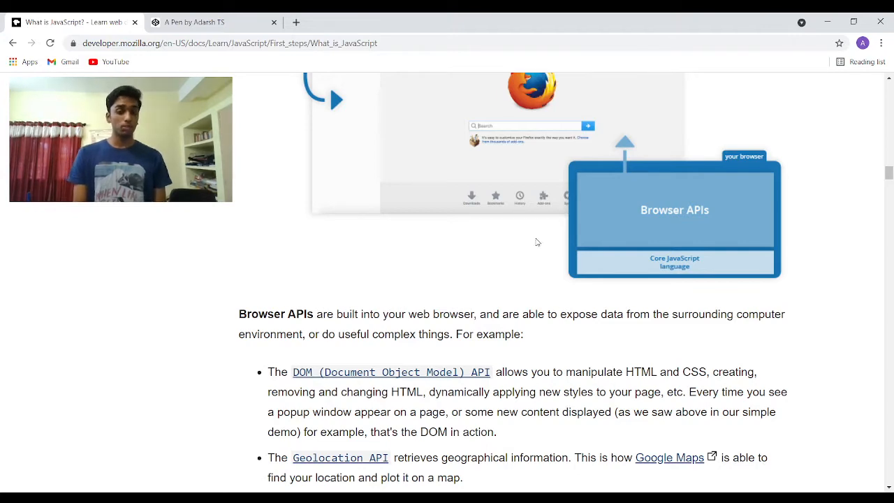
{"action": "scroll", "coordinate": [537, 242], "scroll_direction": "down", "scroll_amount": 1}
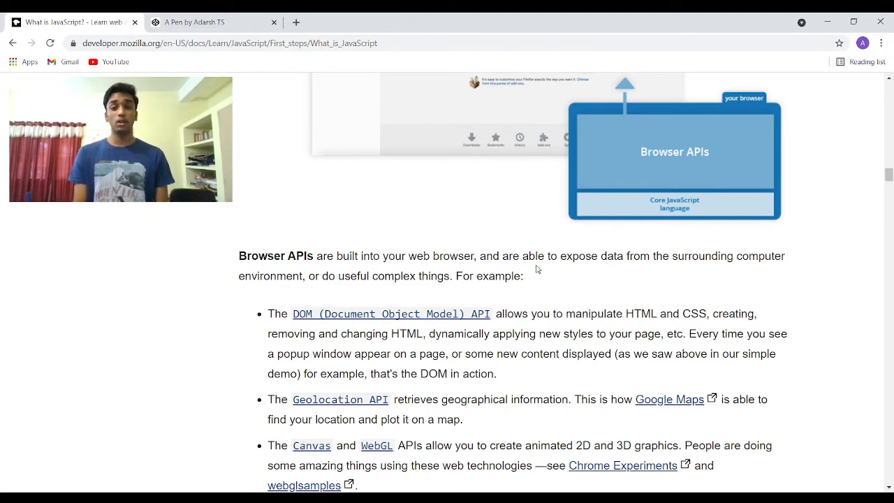
{"action": "scroll", "coordinate": [537, 269], "scroll_direction": "down", "scroll_amount": 1}
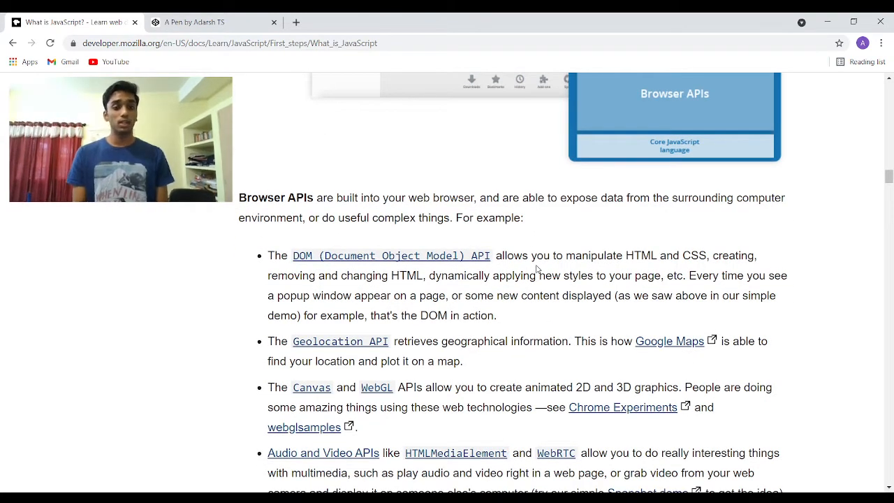
{"action": "scroll", "coordinate": [537, 269], "scroll_direction": "down", "scroll_amount": 1}
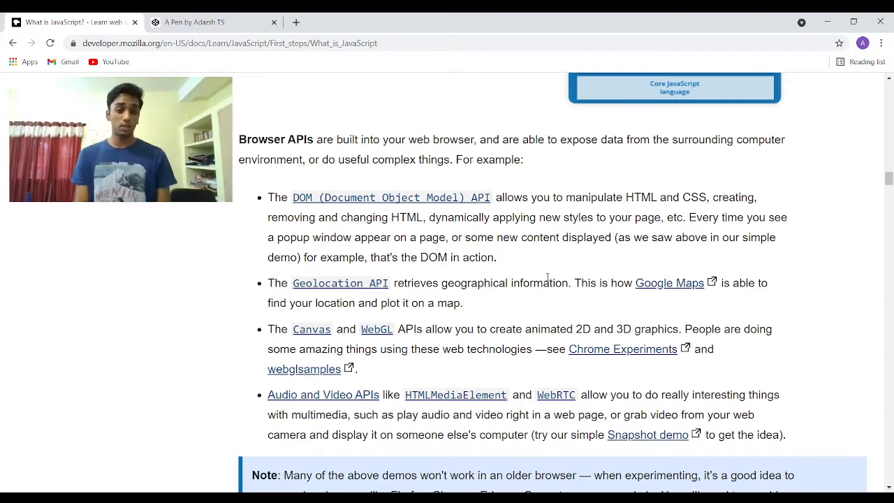
{"action": "scroll", "coordinate": [548, 278], "scroll_direction": "down", "scroll_amount": 1}
{"action": "scroll", "coordinate": [548, 278], "scroll_direction": "down", "scroll_amount": 1}
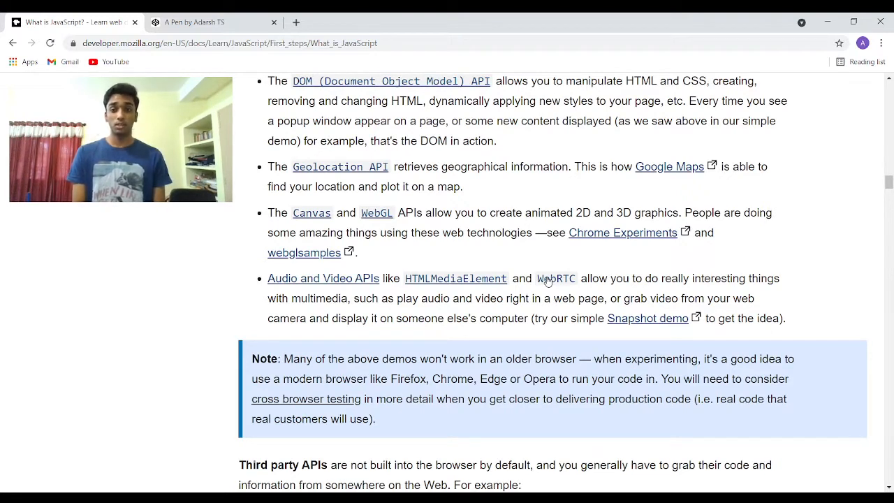
{"action": "scroll", "coordinate": [547, 279], "scroll_direction": "down", "scroll_amount": 1}
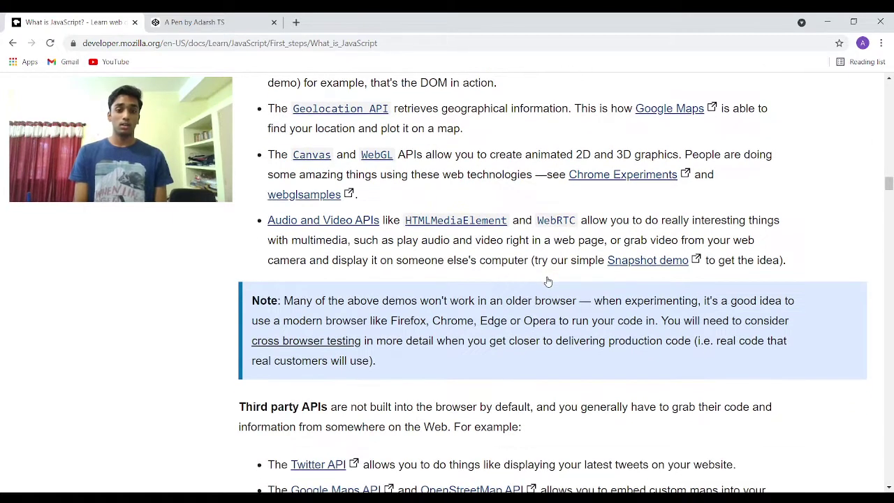
{"action": "scroll", "coordinate": [547, 279], "scroll_direction": "down", "scroll_amount": 1}
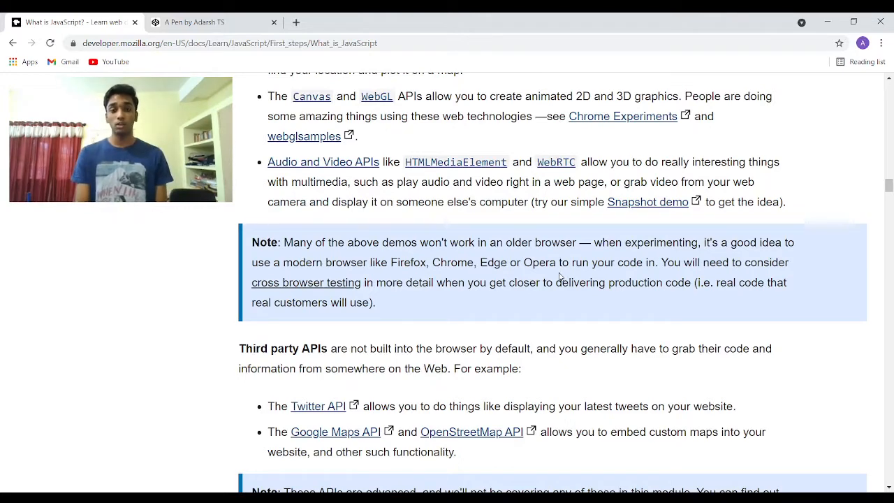
{"action": "scroll", "coordinate": [560, 276], "scroll_direction": "down", "scroll_amount": 1}
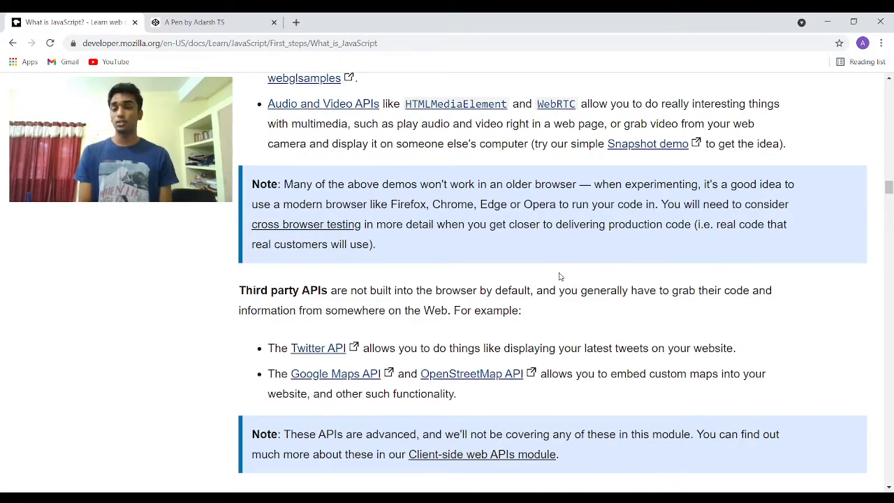
{"action": "scroll", "coordinate": [560, 276], "scroll_direction": "down", "scroll_amount": 1}
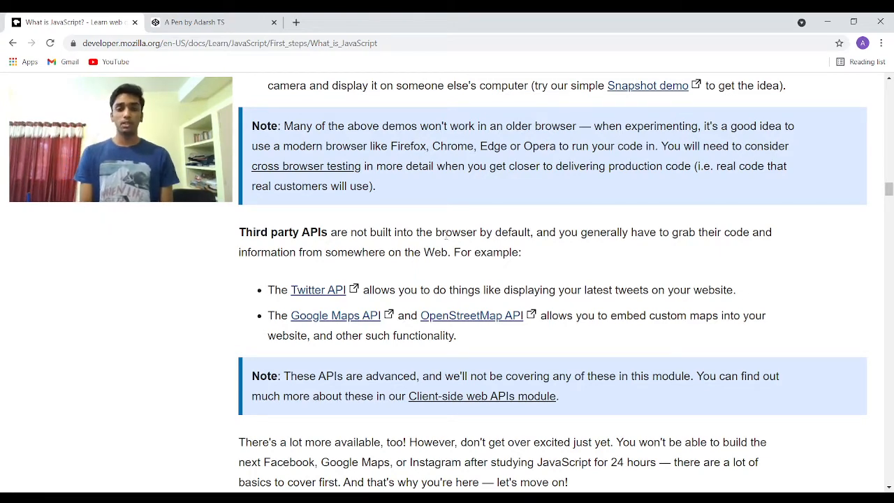
{"action": "scroll", "coordinate": [454, 234], "scroll_direction": "down", "scroll_amount": 1}
{"action": "scroll", "coordinate": [455, 232], "scroll_direction": "down", "scroll_amount": 1}
{"action": "scroll", "coordinate": [455, 238], "scroll_direction": "down", "scroll_amount": 2}
{"action": "scroll", "coordinate": [455, 238], "scroll_direction": "down", "scroll_amount": 1}
{"action": "scroll", "coordinate": [455, 238], "scroll_direction": "down", "scroll_amount": 1}
{"action": "scroll", "coordinate": [456, 235], "scroll_direction": "down", "scroll_amount": 1}
{"action": "scroll", "coordinate": [455, 236], "scroll_direction": "down", "scroll_amount": 1}
{"action": "scroll", "coordinate": [456, 236], "scroll_direction": "down", "scroll_amount": 1}
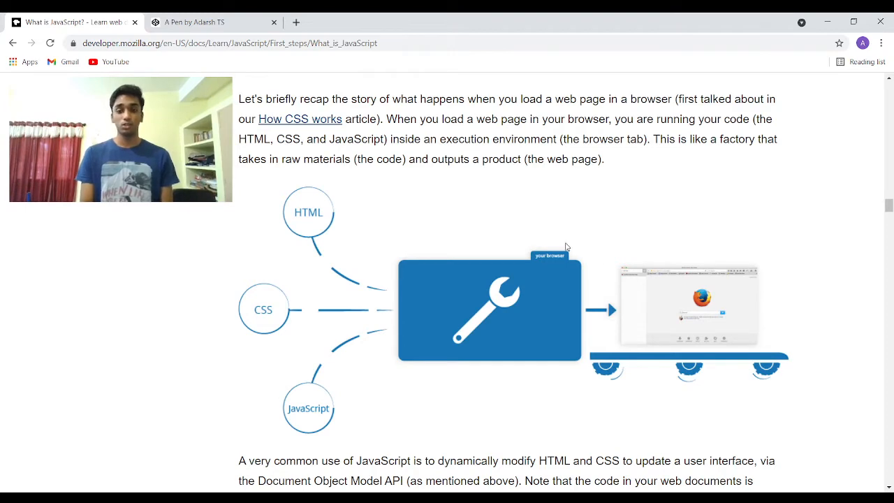
{"action": "scroll", "coordinate": [640, 296], "scroll_direction": "down", "scroll_amount": 2}
{"action": "scroll", "coordinate": [640, 296], "scroll_direction": "down", "scroll_amount": 1}
{"action": "scroll", "coordinate": [640, 295], "scroll_direction": "down", "scroll_amount": 1}
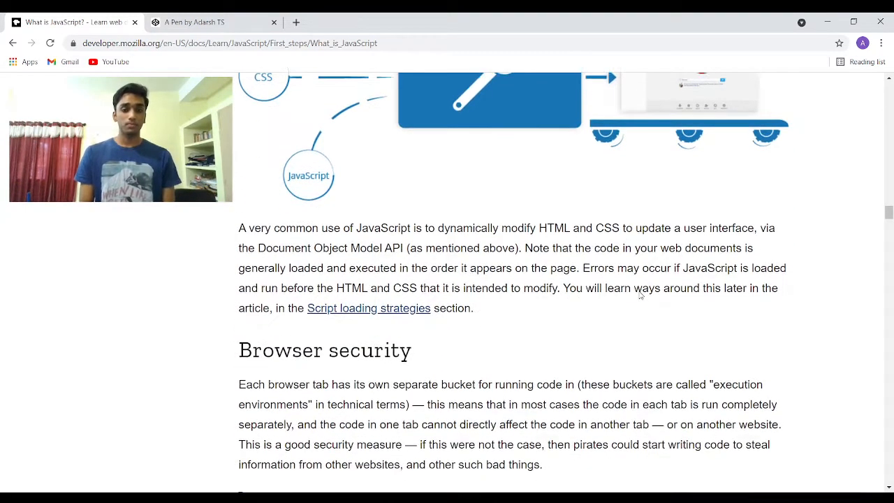
{"action": "scroll", "coordinate": [640, 296], "scroll_direction": "down", "scroll_amount": 1}
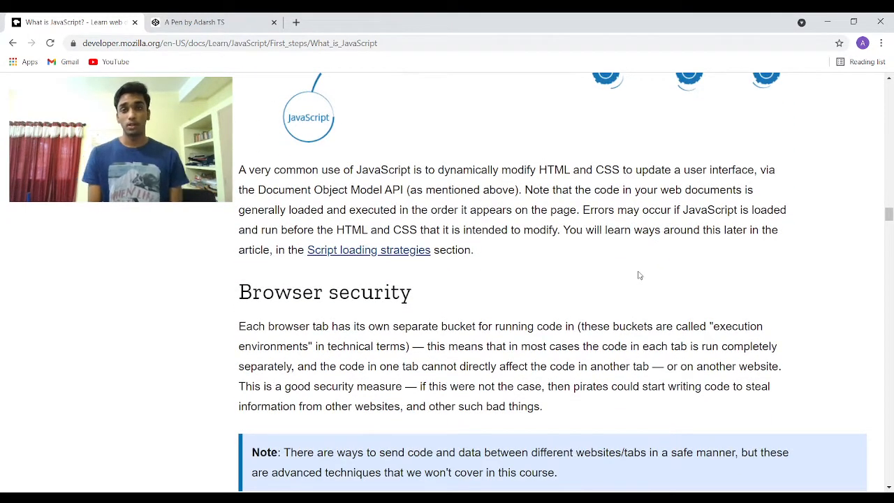
{"action": "scroll", "coordinate": [632, 255], "scroll_direction": "down", "scroll_amount": 1}
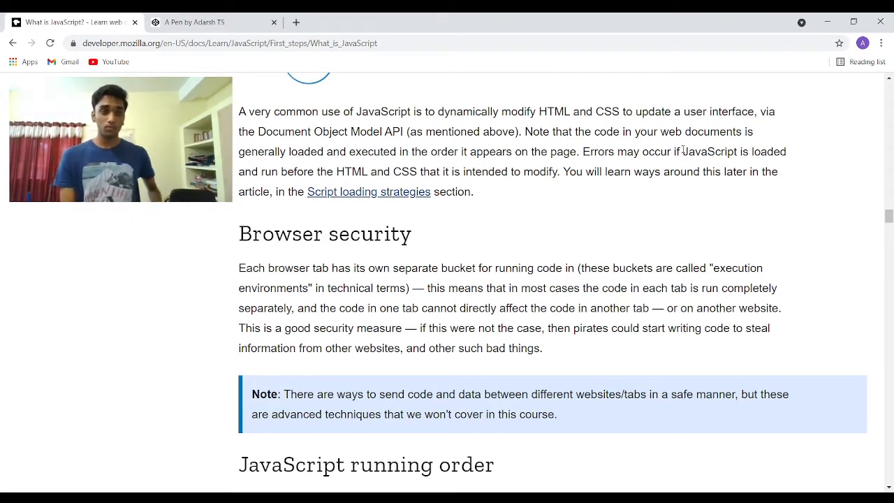
{"action": "scroll", "coordinate": [684, 151], "scroll_direction": "down", "scroll_amount": 1}
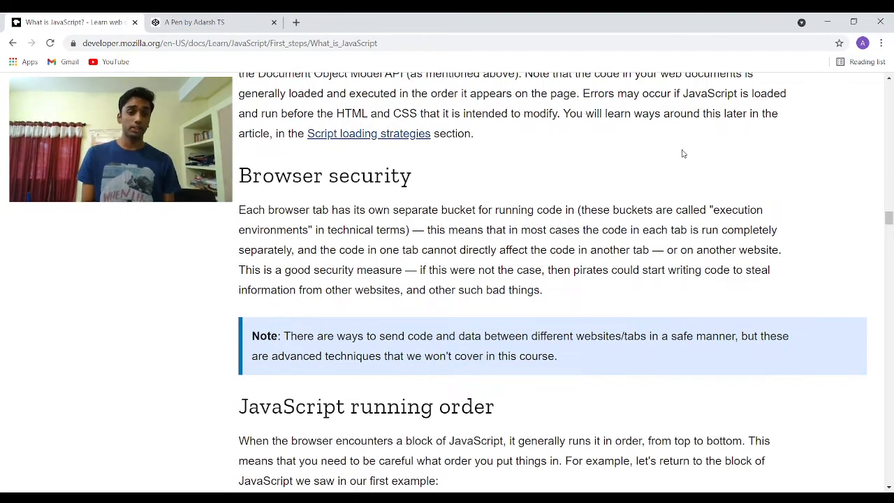
{"action": "scroll", "coordinate": [683, 153], "scroll_direction": "down", "scroll_amount": 2}
{"action": "scroll", "coordinate": [683, 154], "scroll_direction": "down", "scroll_amount": 2}
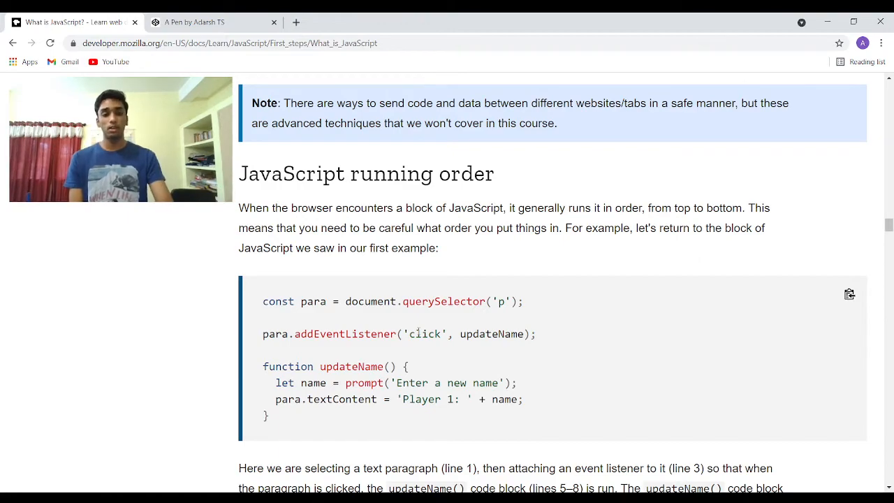
{"action": "scroll", "coordinate": [430, 313], "scroll_direction": "down", "scroll_amount": 1}
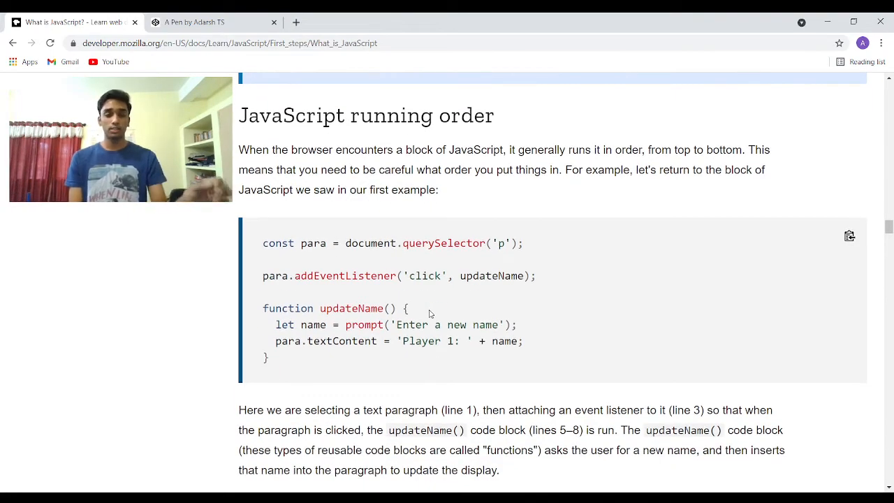
{"action": "scroll", "coordinate": [430, 313], "scroll_direction": "down", "scroll_amount": 1}
{"action": "scroll", "coordinate": [429, 314], "scroll_direction": "down", "scroll_amount": 2}
{"action": "scroll", "coordinate": [430, 314], "scroll_direction": "down", "scroll_amount": 2}
{"action": "scroll", "coordinate": [430, 314], "scroll_direction": "down", "scroll_amount": 2}
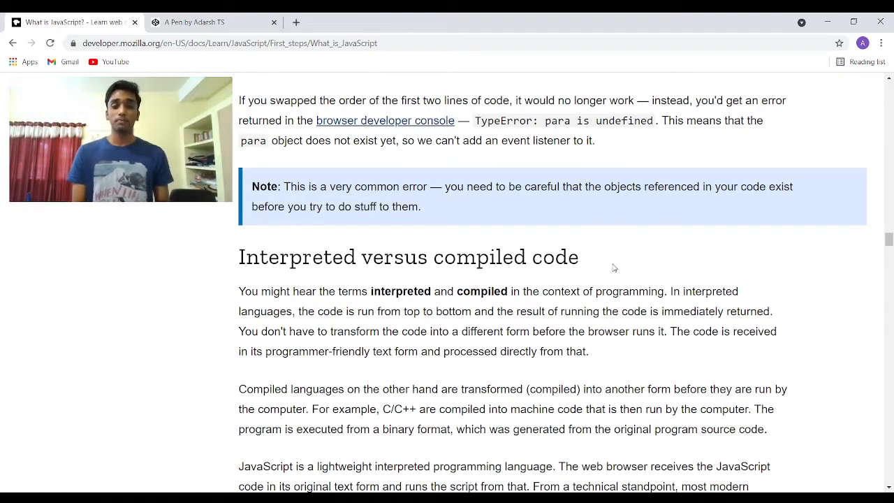
{"action": "scroll", "coordinate": [618, 286], "scroll_direction": "down", "scroll_amount": 1}
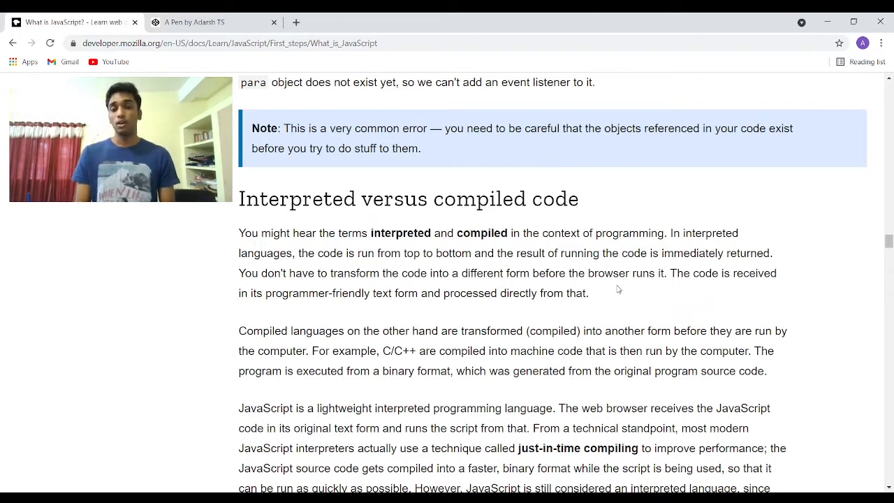
{"action": "scroll", "coordinate": [618, 289], "scroll_direction": "down", "scroll_amount": 1}
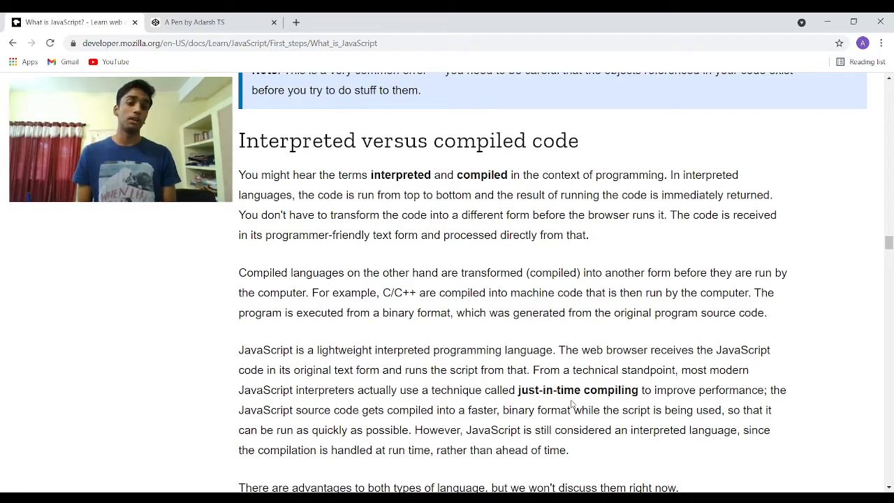
{"action": "scroll", "coordinate": [568, 366], "scroll_direction": "down", "scroll_amount": 1}
{"action": "scroll", "coordinate": [568, 367], "scroll_direction": "down", "scroll_amount": 1}
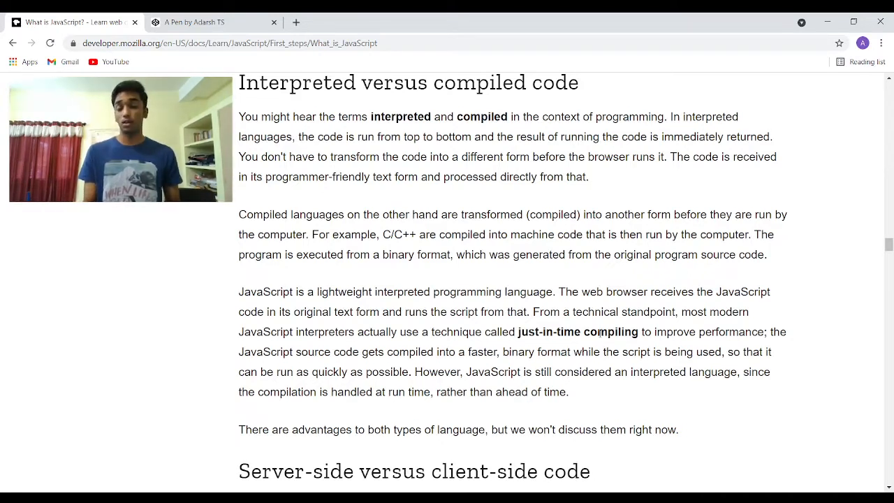
{"action": "scroll", "coordinate": [600, 333], "scroll_direction": "down", "scroll_amount": 1}
{"action": "scroll", "coordinate": [601, 333], "scroll_direction": "down", "scroll_amount": 2}
{"action": "scroll", "coordinate": [601, 334], "scroll_direction": "down", "scroll_amount": 1}
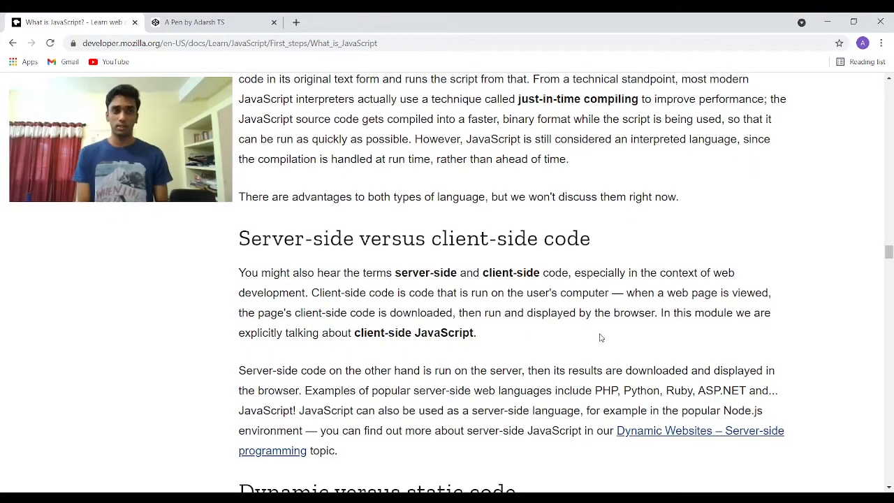
{"action": "scroll", "coordinate": [599, 338], "scroll_direction": "down", "scroll_amount": 1}
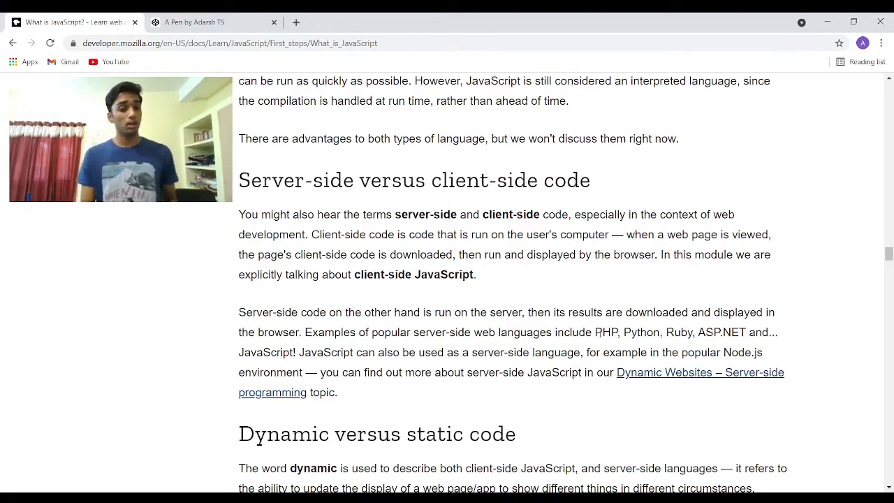
{"action": "scroll", "coordinate": [599, 373], "scroll_direction": "down", "scroll_amount": 1}
{"action": "scroll", "coordinate": [601, 372], "scroll_direction": "down", "scroll_amount": 1}
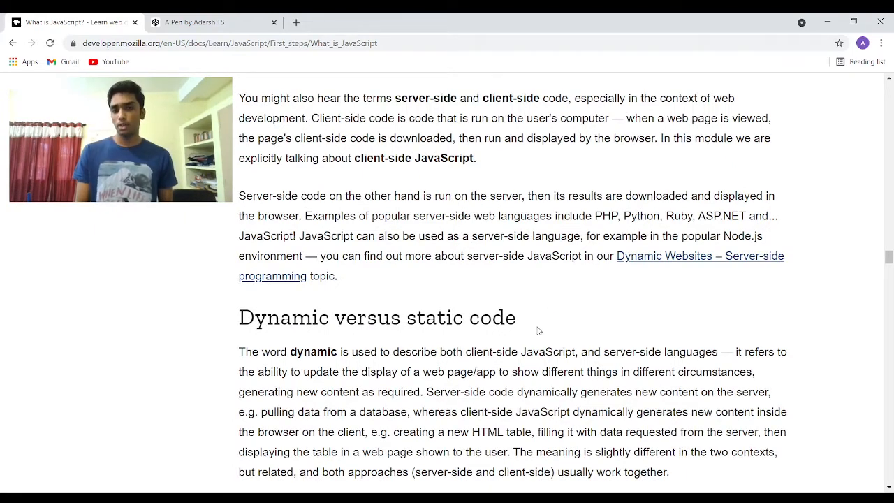
{"action": "scroll", "coordinate": [575, 309], "scroll_direction": "up", "scroll_amount": 1}
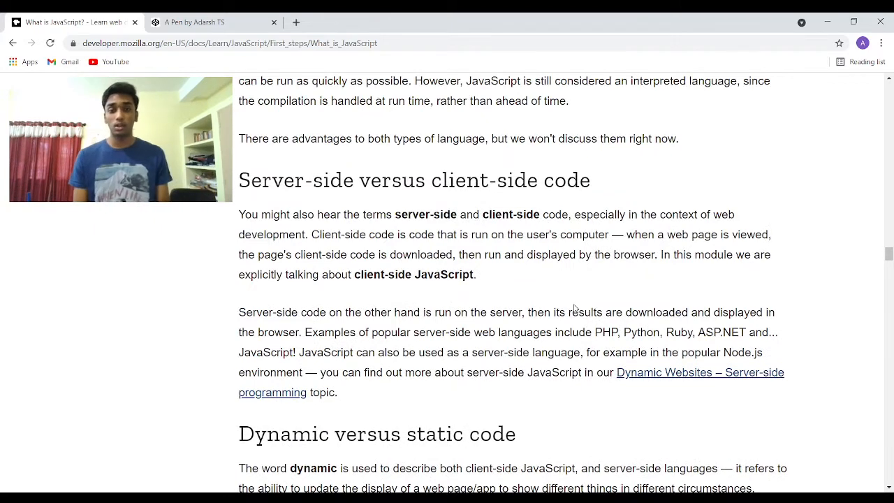
{"action": "scroll", "coordinate": [575, 309], "scroll_direction": "down", "scroll_amount": 3}
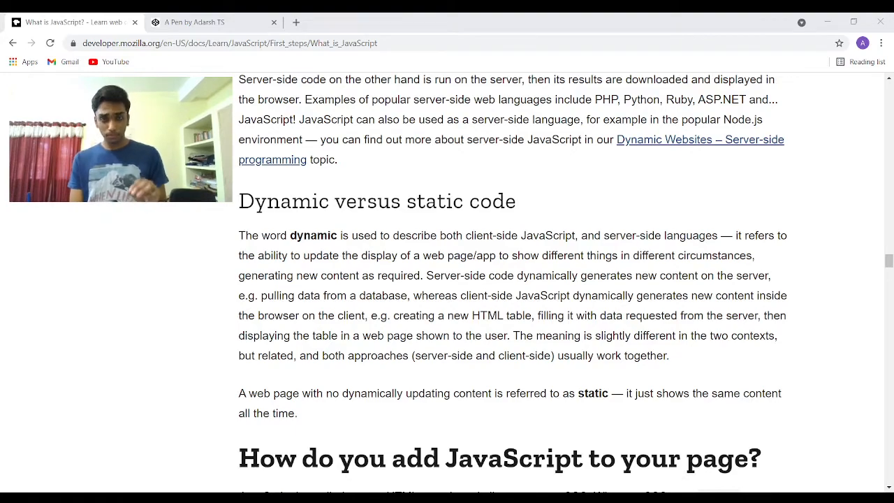
{"action": "scroll", "coordinate": [760, 349], "scroll_direction": "down", "scroll_amount": 2}
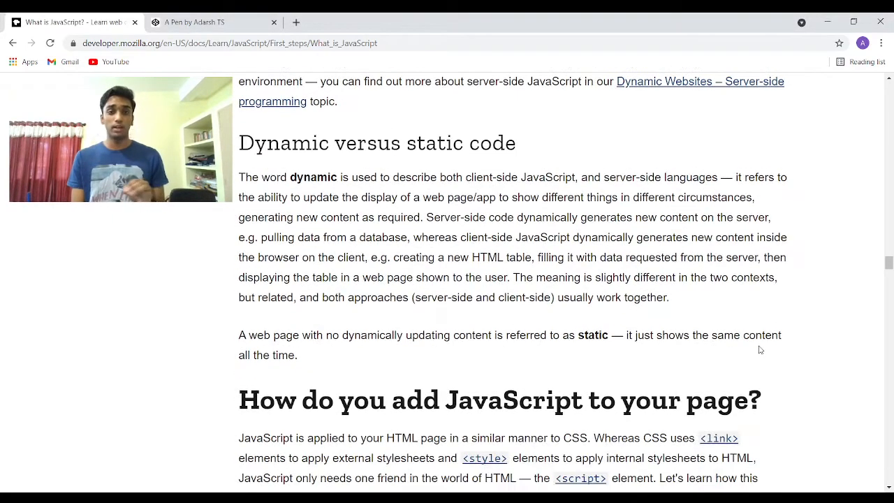
{"action": "scroll", "coordinate": [761, 350], "scroll_direction": "down", "scroll_amount": 2}
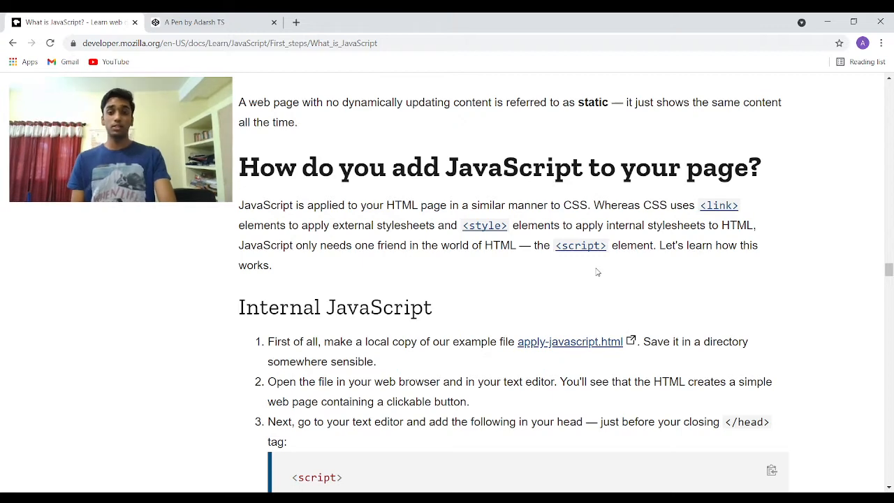
{"action": "scroll", "coordinate": [607, 272], "scroll_direction": "down", "scroll_amount": 2}
{"action": "scroll", "coordinate": [607, 271], "scroll_direction": "down", "scroll_amount": 1}
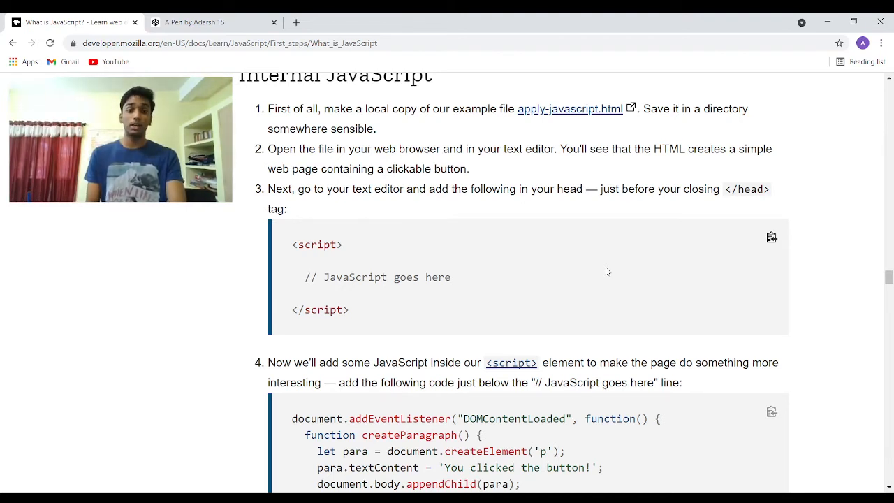
{"action": "scroll", "coordinate": [606, 271], "scroll_direction": "down", "scroll_amount": 1}
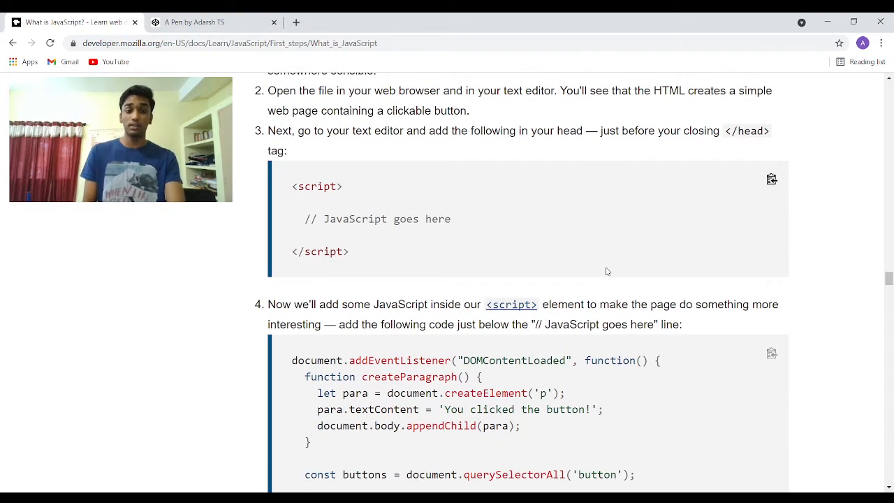
{"action": "scroll", "coordinate": [606, 271], "scroll_direction": "down", "scroll_amount": 1}
{"action": "scroll", "coordinate": [607, 271], "scroll_direction": "down", "scroll_amount": 1}
{"action": "scroll", "coordinate": [607, 271], "scroll_direction": "down", "scroll_amount": 1}
{"action": "scroll", "coordinate": [607, 271], "scroll_direction": "down", "scroll_amount": 2}
{"action": "scroll", "coordinate": [606, 271], "scroll_direction": "down", "scroll_amount": 1}
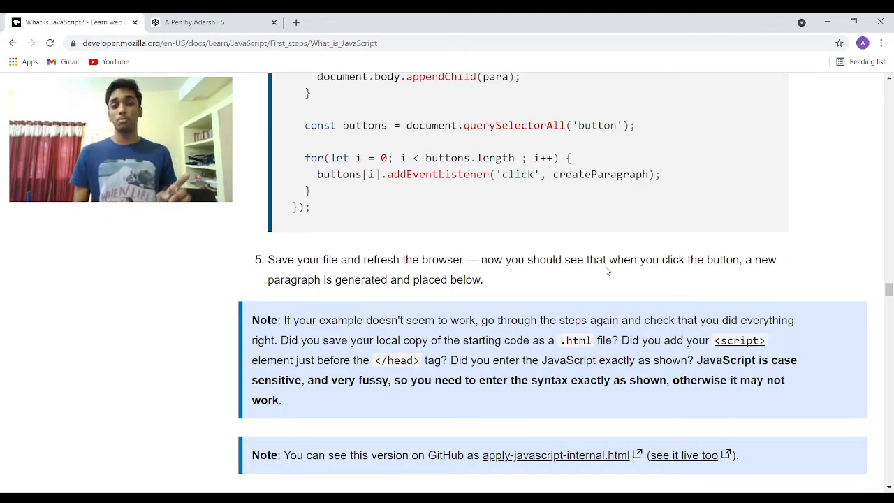
{"action": "scroll", "coordinate": [607, 271], "scroll_direction": "down", "scroll_amount": 1}
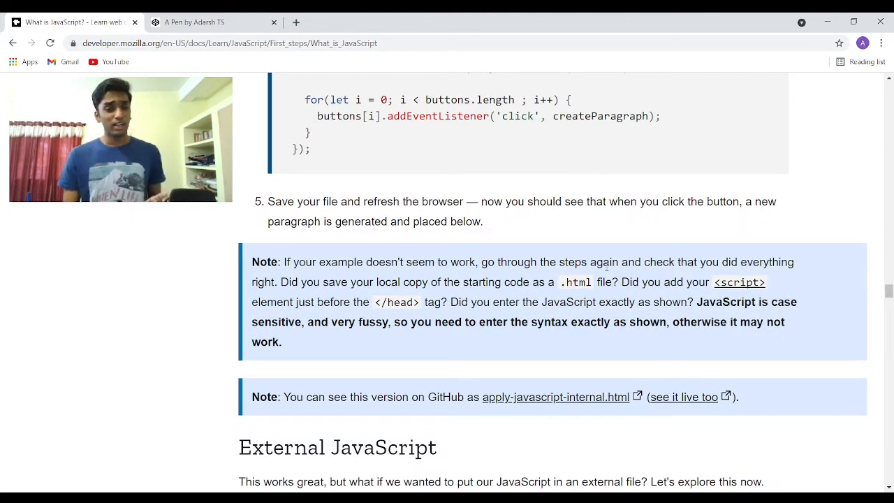
{"action": "scroll", "coordinate": [607, 266], "scroll_direction": "down", "scroll_amount": 1}
{"action": "scroll", "coordinate": [607, 265], "scroll_direction": "down", "scroll_amount": 1}
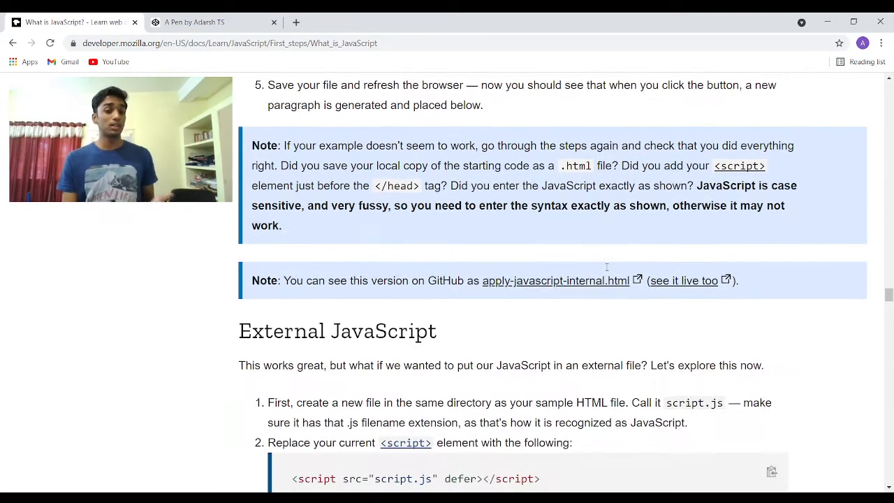
{"action": "scroll", "coordinate": [608, 271], "scroll_direction": "down", "scroll_amount": 1}
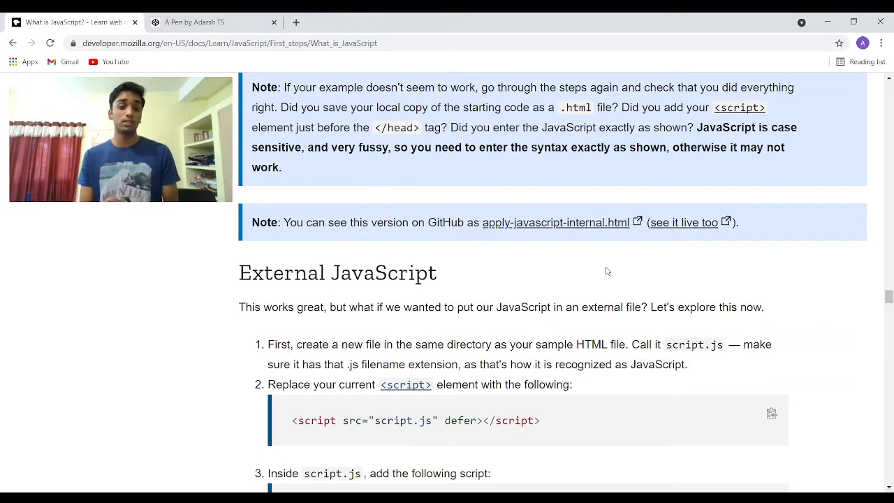
{"action": "scroll", "coordinate": [607, 271], "scroll_direction": "down", "scroll_amount": 1}
{"action": "scroll", "coordinate": [607, 271], "scroll_direction": "down", "scroll_amount": 1}
{"action": "scroll", "coordinate": [608, 271], "scroll_direction": "down", "scroll_amount": 1}
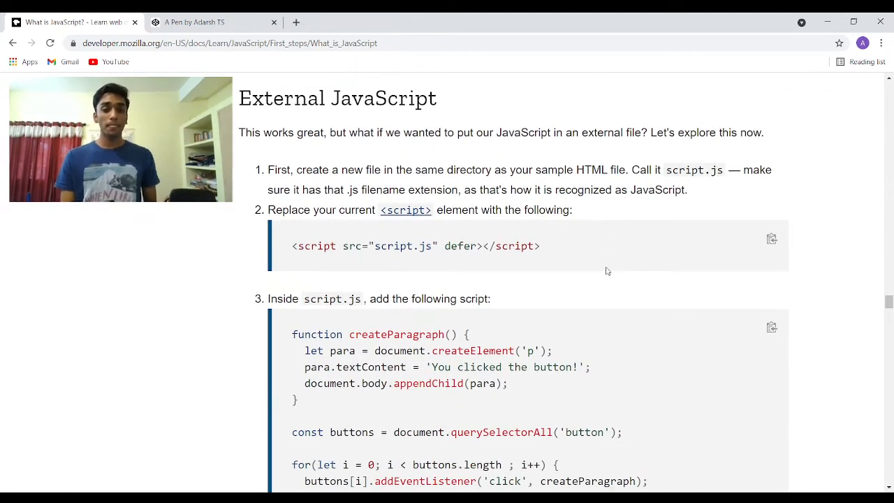
{"action": "scroll", "coordinate": [607, 271], "scroll_direction": "down", "scroll_amount": 1}
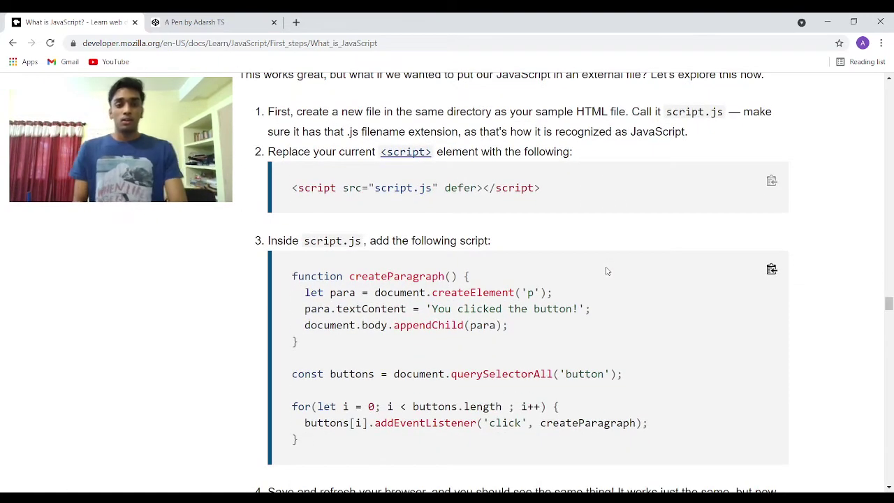
{"action": "scroll", "coordinate": [607, 271], "scroll_direction": "down", "scroll_amount": 1}
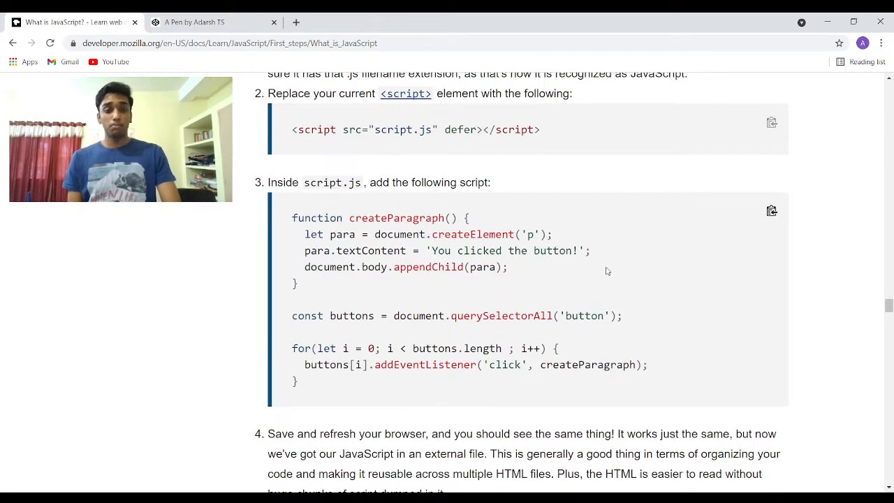
{"action": "scroll", "coordinate": [607, 271], "scroll_direction": "down", "scroll_amount": 1}
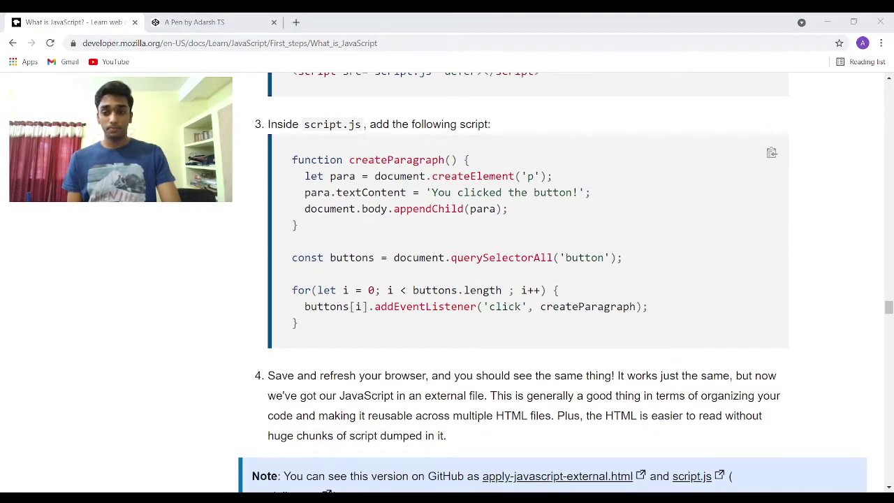
Step: Switch to the CodePen pen and review the createParagraph script code in the HTML panel
{"action": "key", "text": "ctrl+Tab"}
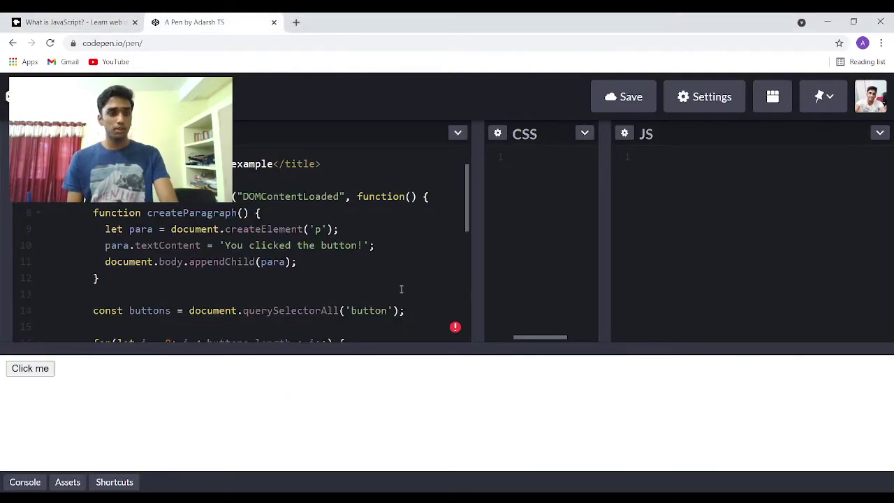
{"action": "scroll", "coordinate": [401, 288], "scroll_direction": "up", "scroll_amount": 2}
{"action": "scroll", "coordinate": [387, 268], "scroll_direction": "down", "scroll_amount": 2}
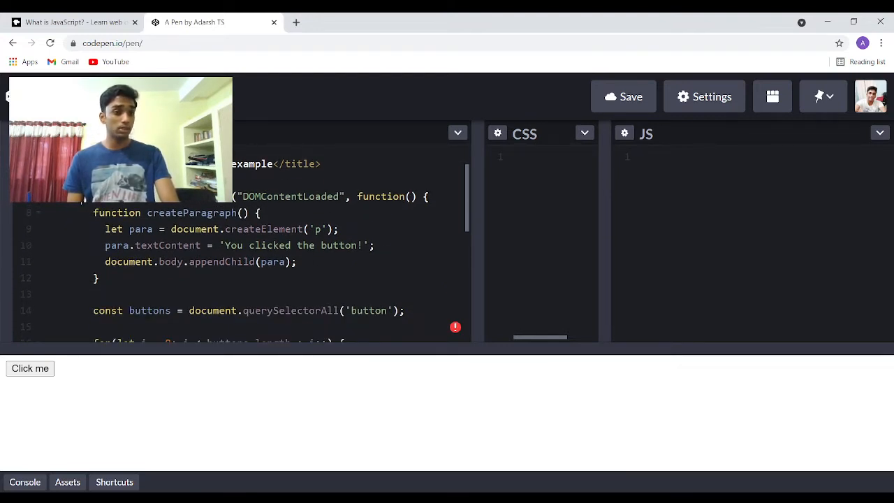
{"action": "left_click_drag", "start_coordinate": [80, 202], "coordinate": [107, 278]}
{"action": "scroll", "coordinate": [128, 278], "scroll_direction": "down", "scroll_amount": 4}
{"action": "scroll", "coordinate": [129, 279], "scroll_direction": "up", "scroll_amount": 2}
{"action": "scroll", "coordinate": [133, 283], "scroll_direction": "down", "scroll_amount": 2}
{"action": "left_click_drag", "start_coordinate": [136, 286], "coordinate": [29, 244]}
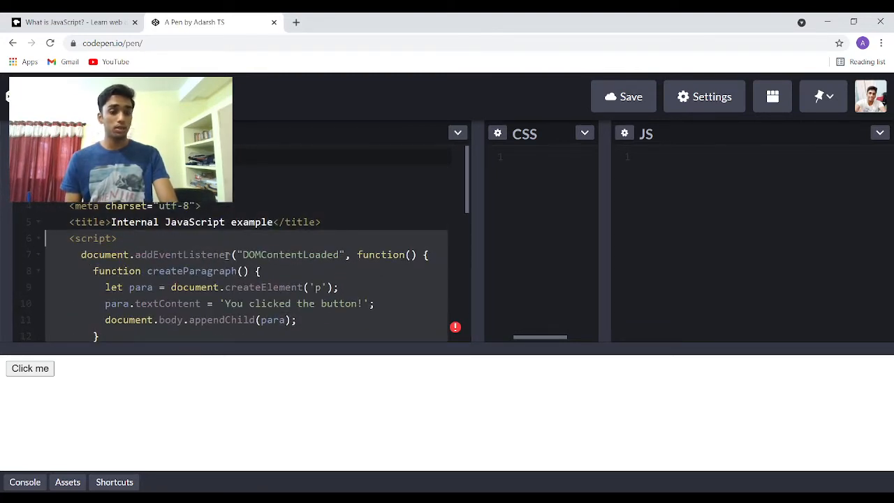
{"action": "left_click", "coordinate": [228, 255]}
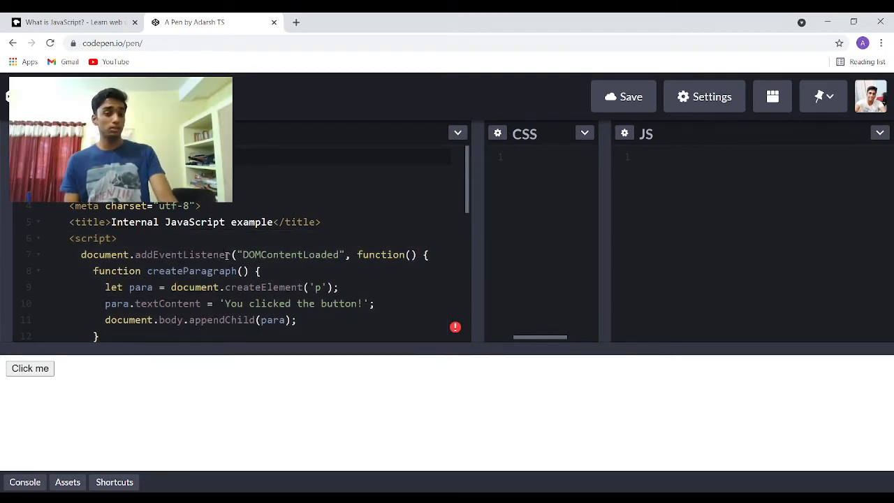
{"action": "left_click", "coordinate": [236, 235]}
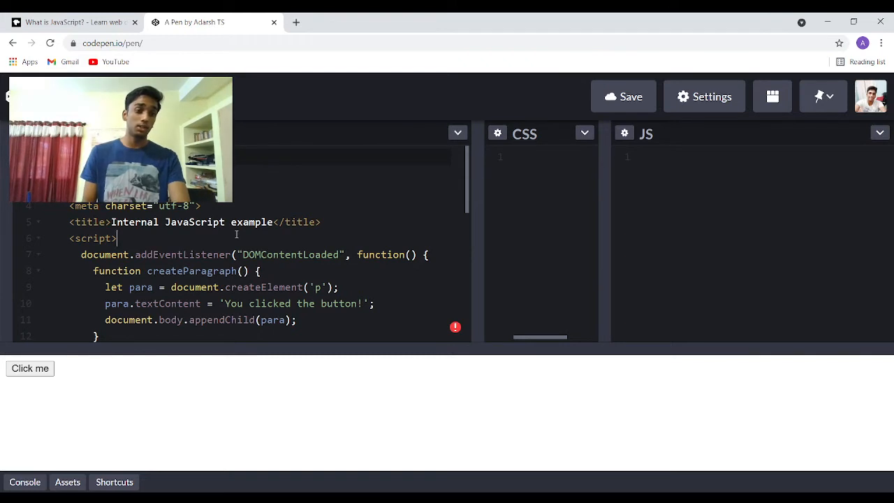
{"action": "scroll", "coordinate": [210, 235], "scroll_direction": "down", "scroll_amount": 1}
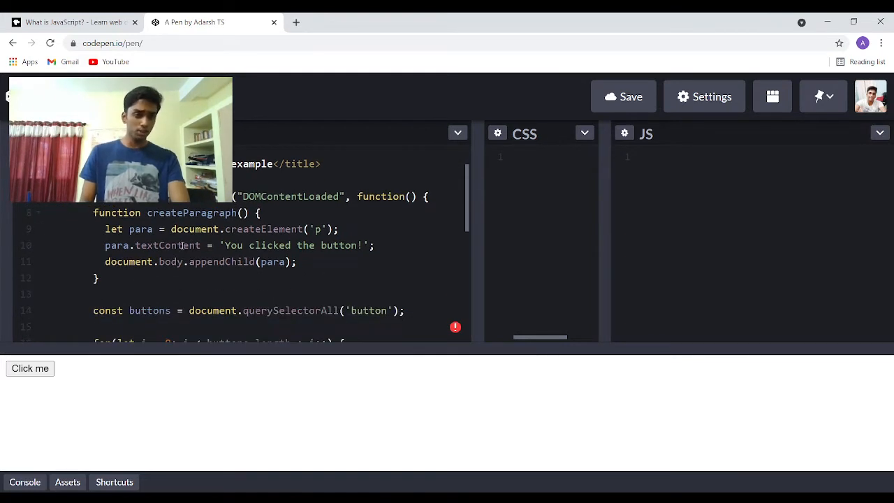
{"action": "scroll", "coordinate": [183, 245], "scroll_direction": "down", "scroll_amount": 1}
{"action": "scroll", "coordinate": [183, 246], "scroll_direction": "up", "scroll_amount": 1}
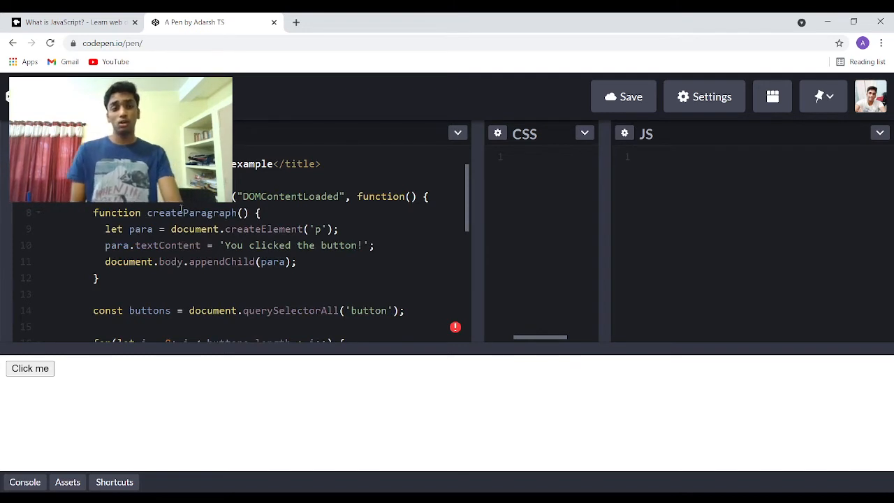
{"action": "scroll", "coordinate": [214, 233], "scroll_direction": "down", "scroll_amount": 1}
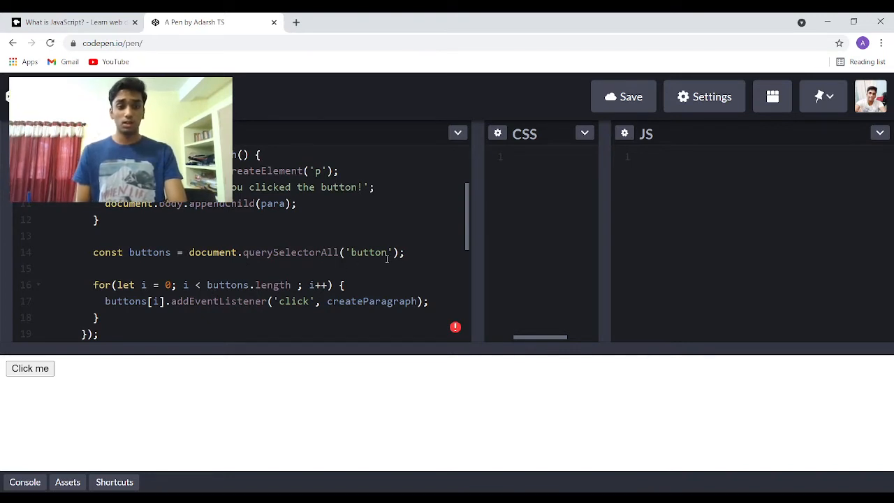
{"action": "scroll", "coordinate": [371, 269], "scroll_direction": "down", "scroll_amount": 1}
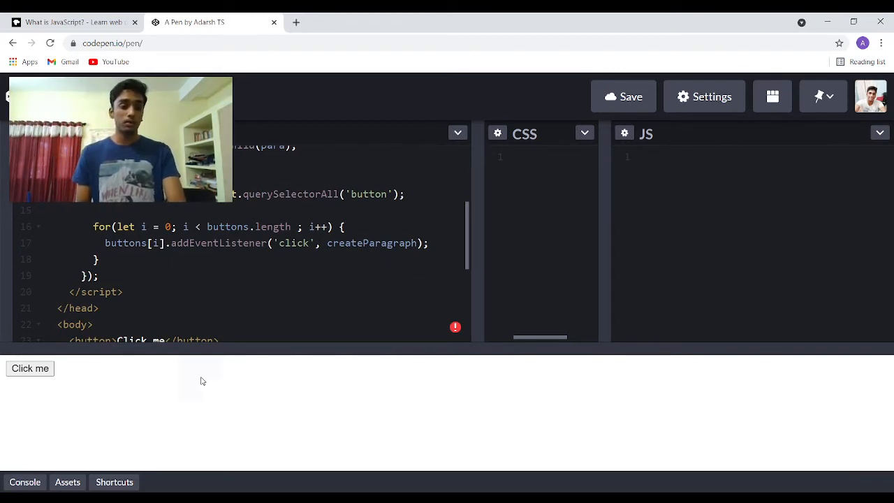
Step: Test the Click me button so the preview fills with 'You clicked the button!' paragraphs
{"action": "left_click_drag", "start_coordinate": [118, 347], "coordinate": [132, 262]}
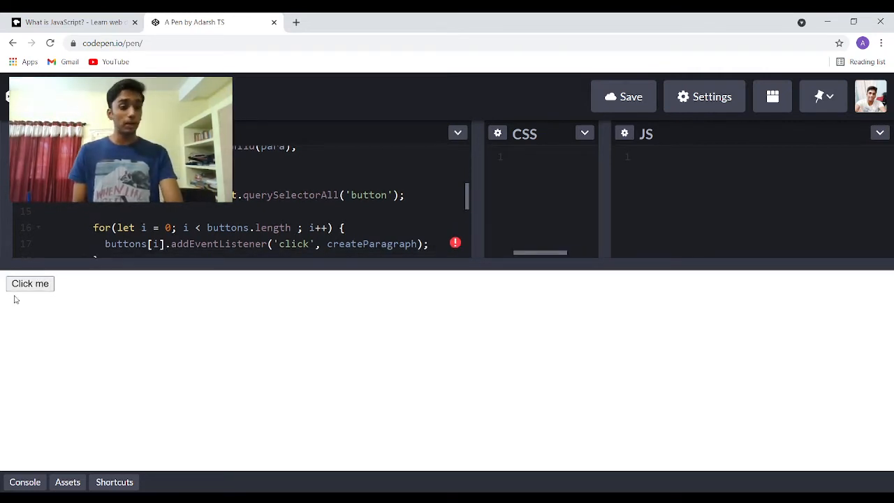
{"action": "left_click", "coordinate": [24, 285]}
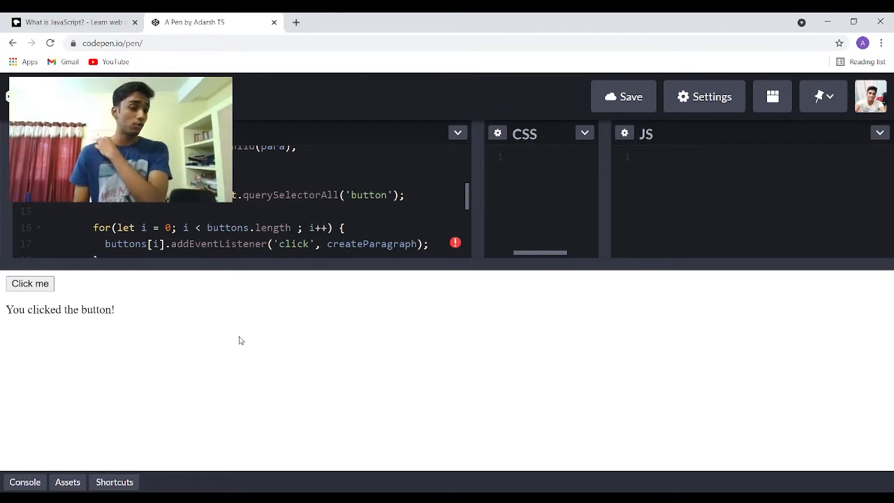
{"action": "left_click", "coordinate": [39, 283]}
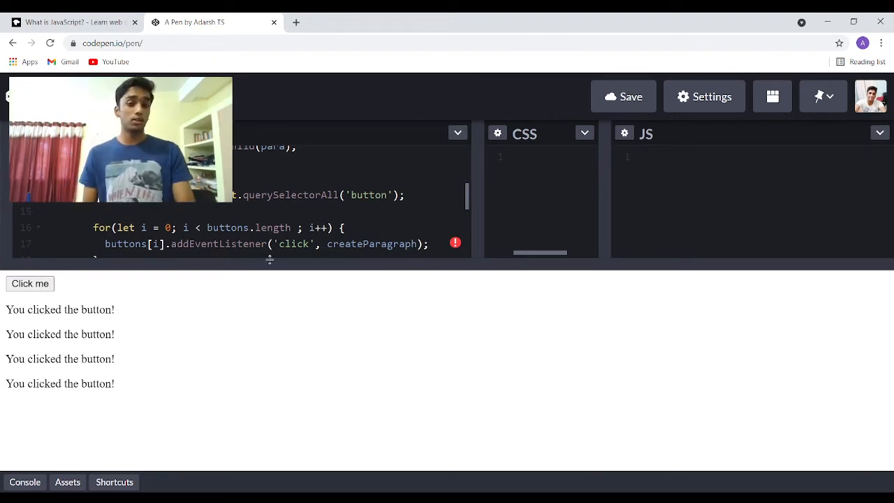
{"action": "left_click_drag", "start_coordinate": [269, 260], "coordinate": [272, 310]}
{"action": "scroll", "coordinate": [276, 273], "scroll_direction": "up", "scroll_amount": 2}
{"action": "scroll", "coordinate": [283, 278], "scroll_direction": "up", "scroll_amount": 2}
Step: Resize the editors and ready the script code inside the HTML for moving to a wider JS panel
{"action": "left_click_drag", "start_coordinate": [288, 314], "coordinate": [289, 372]}
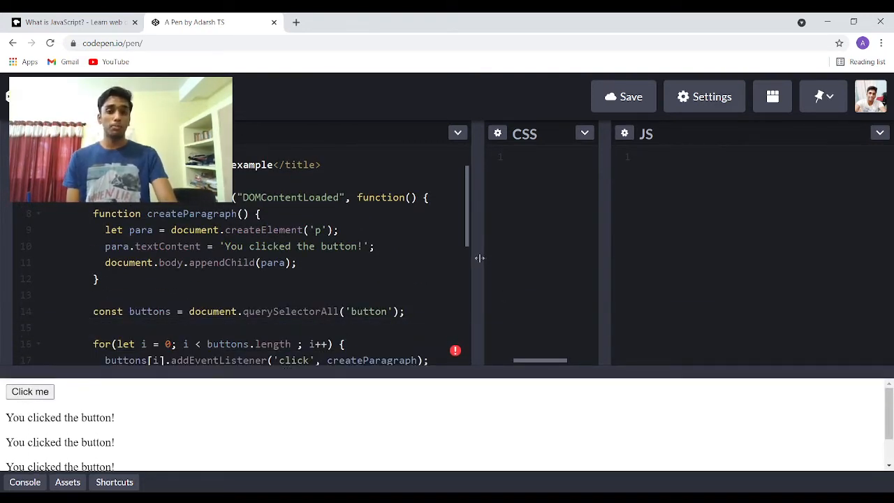
{"action": "left_click_drag", "start_coordinate": [482, 258], "coordinate": [435, 254]}
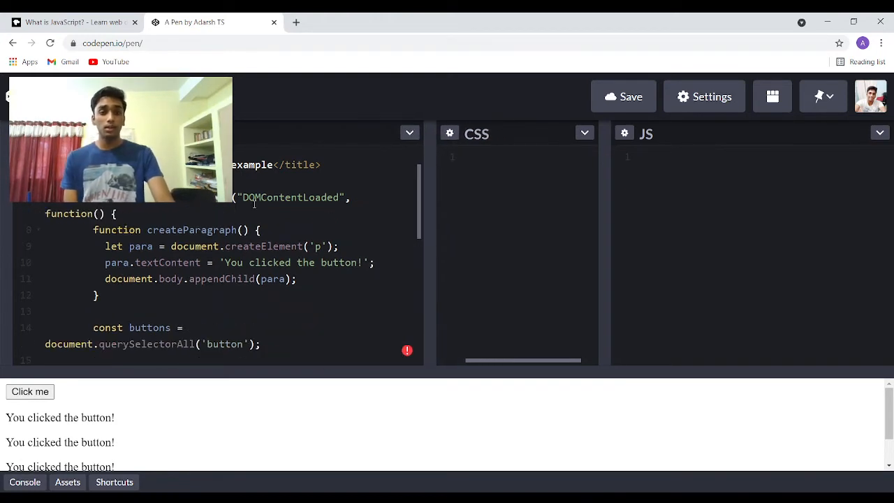
{"action": "scroll", "coordinate": [254, 204], "scroll_direction": "up", "scroll_amount": 2}
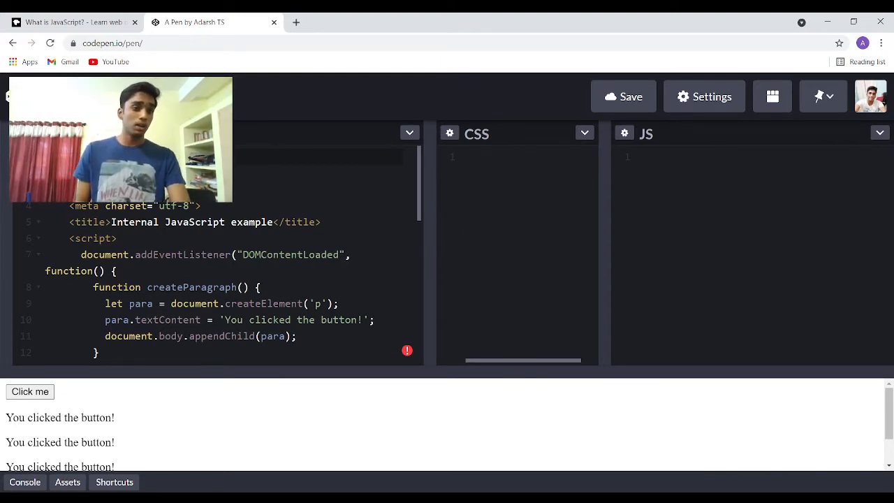
{"action": "mouse_move", "coordinate": [237, 156]}
{"action": "left_mouse_down"}
{"action": "mouse_move", "coordinate": [355, 306]}
{"action": "mouse_move", "coordinate": [343, 337]}
{"action": "left_mouse_up"}
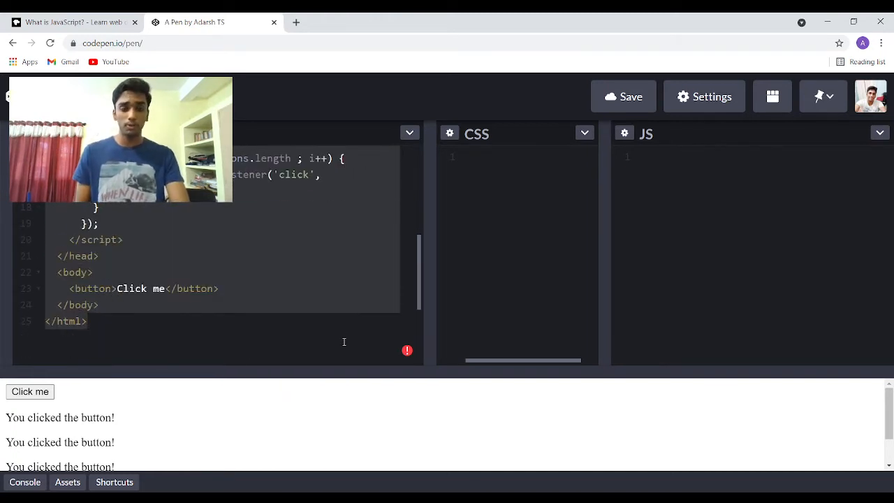
{"action": "left_click", "coordinate": [343, 245]}
{"action": "scroll", "coordinate": [247, 262], "scroll_direction": "up", "scroll_amount": 2}
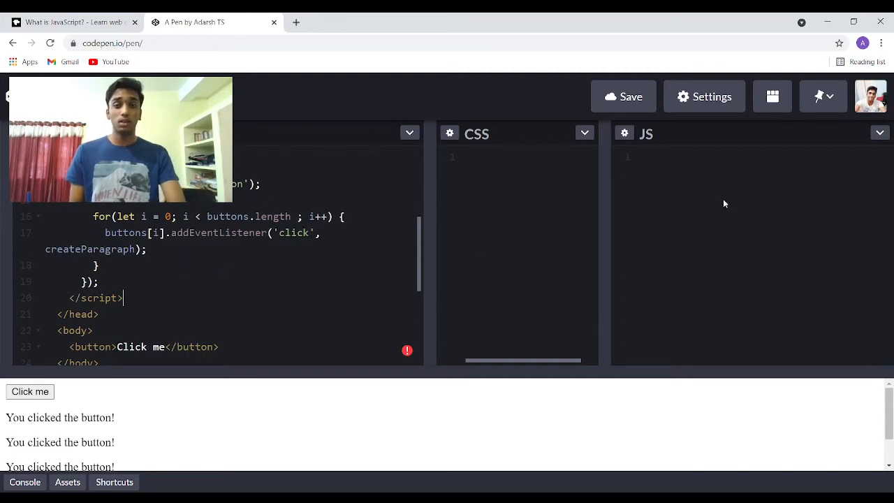
{"action": "left_click_drag", "start_coordinate": [607, 198], "coordinate": [552, 201]}
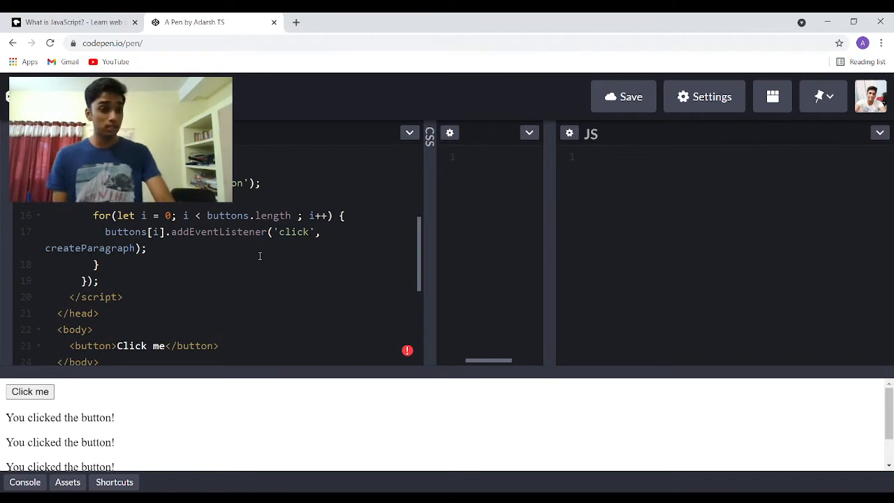
{"action": "scroll", "coordinate": [259, 255], "scroll_direction": "up", "scroll_amount": 2}
{"action": "scroll", "coordinate": [259, 255], "scroll_direction": "down", "scroll_amount": 2}
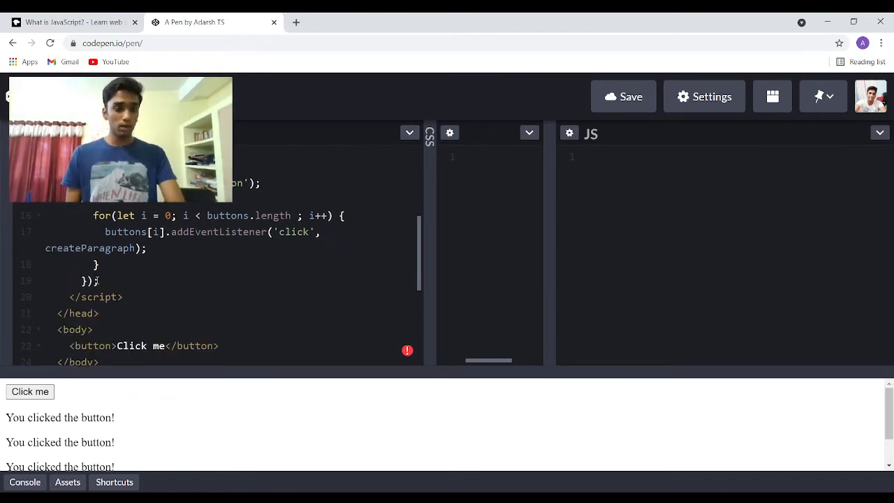
{"action": "mouse_move", "coordinate": [101, 281]}
{"action": "left_mouse_down"}
{"action": "mouse_move", "coordinate": [49, 224]}
{"action": "mouse_move", "coordinate": [33, 256]}
{"action": "left_mouse_up"}
Step: Move the button script from the HTML into the JS panel and save the pen js-1
{"action": "key", "text": "ctrl+x"}
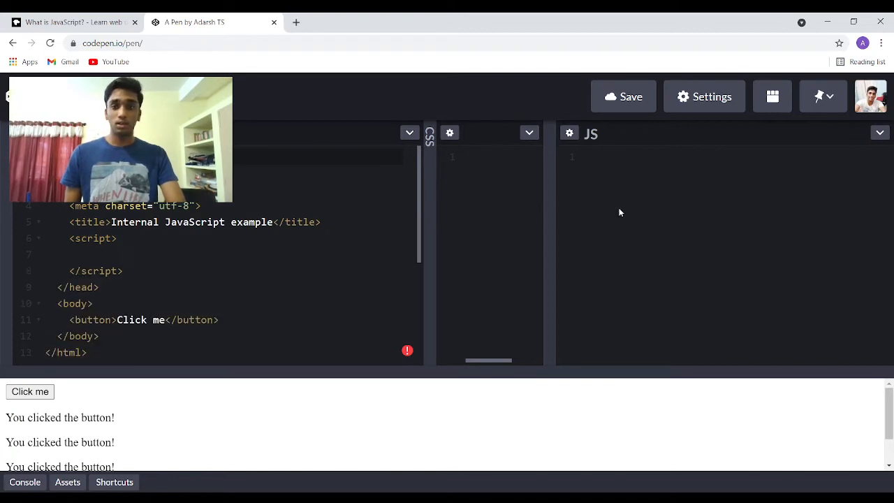
{"action": "left_click", "coordinate": [629, 159]}
{"action": "key", "text": "ctrl+v"}
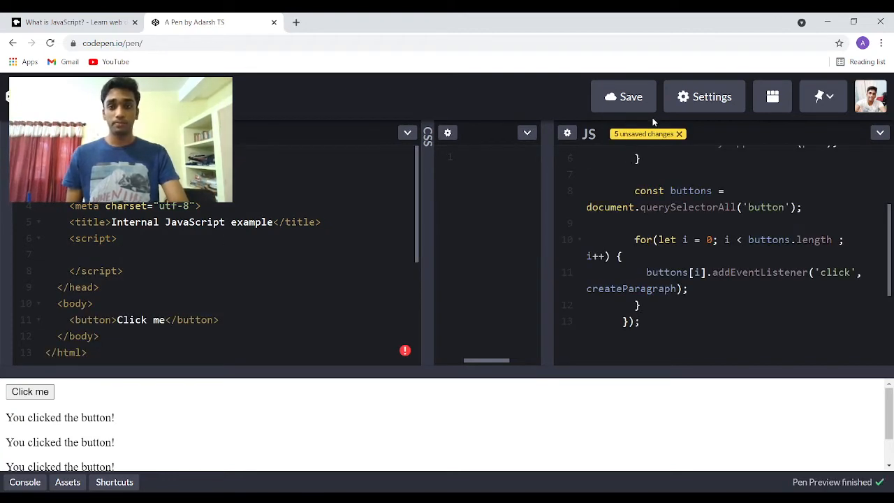
{"action": "left_click", "coordinate": [631, 98]}
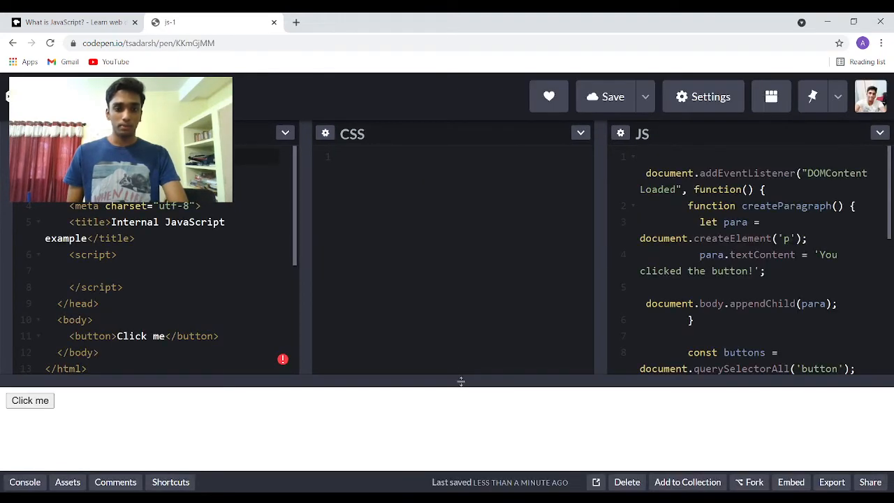
Step: Confirm Click me still adds paragraphs from the JS panel, then return to the MDN article
{"action": "left_click_drag", "start_coordinate": [461, 379], "coordinate": [461, 281]}
{"action": "scroll", "coordinate": [213, 208], "scroll_direction": "down", "scroll_amount": 2}
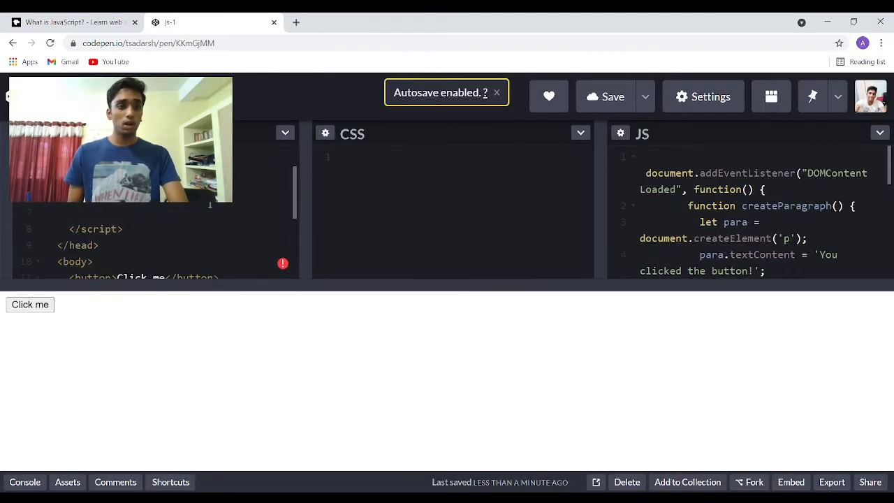
{"action": "left_click_drag", "start_coordinate": [253, 288], "coordinate": [251, 389]}
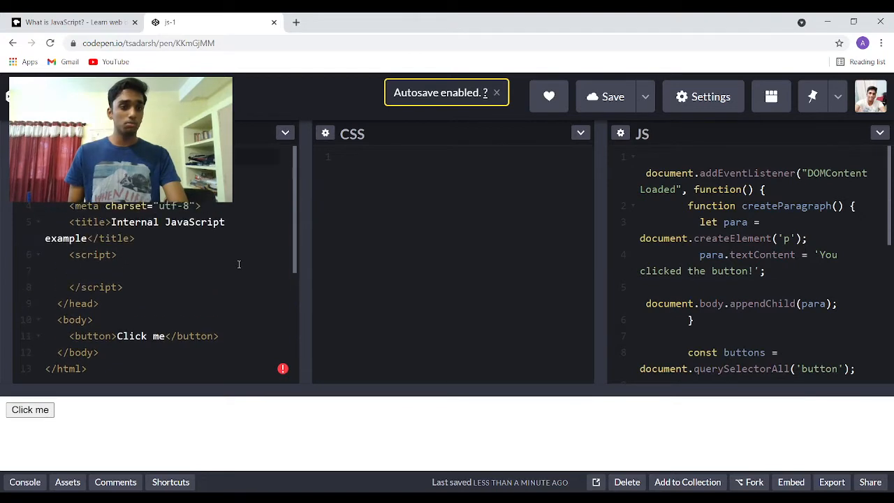
{"action": "scroll", "coordinate": [238, 264], "scroll_direction": "down", "scroll_amount": 2}
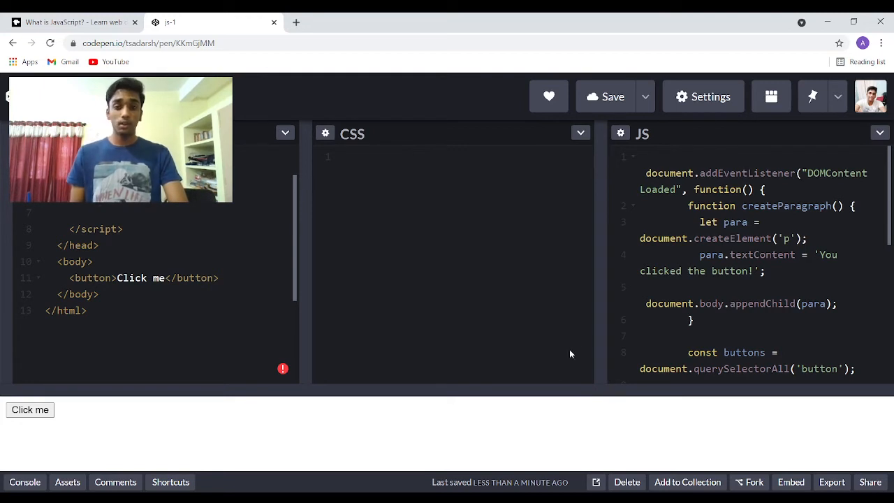
{"action": "left_click_drag", "start_coordinate": [544, 390], "coordinate": [538, 216]}
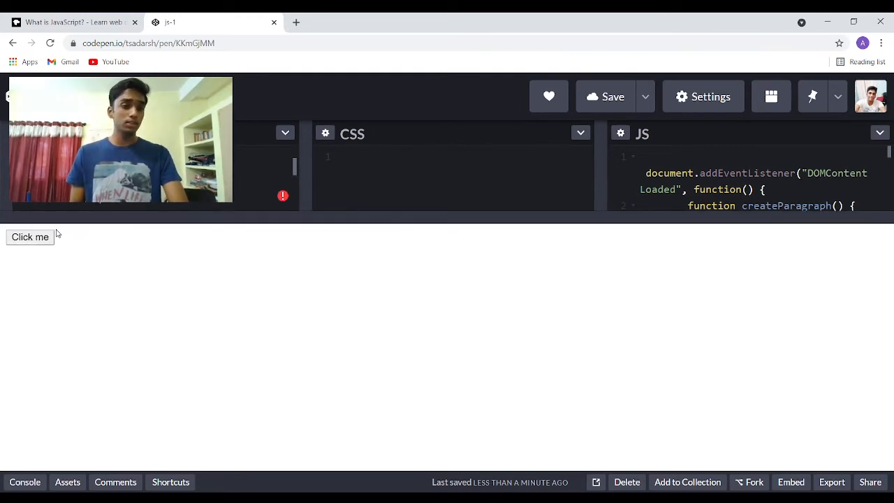
{"action": "left_click", "coordinate": [40, 236]}
{"action": "left_click", "coordinate": [40, 236]}
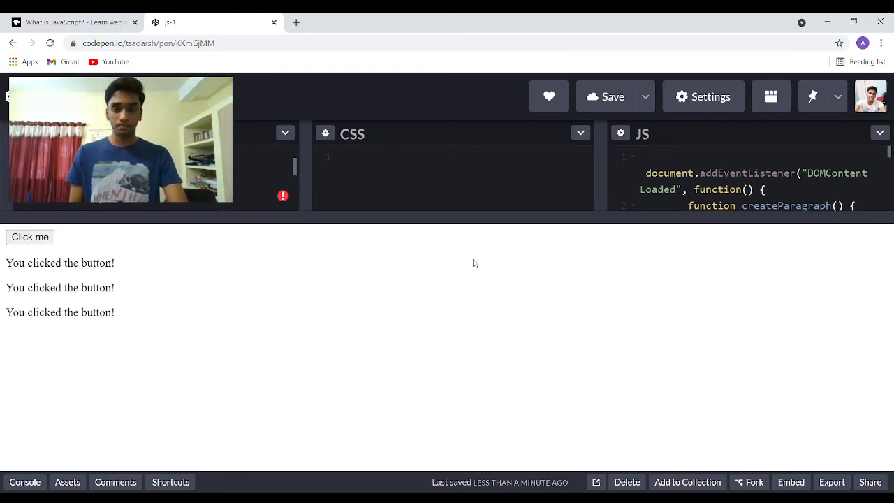
{"action": "left_click_drag", "start_coordinate": [463, 216], "coordinate": [468, 278]}
{"action": "scroll", "coordinate": [223, 215], "scroll_direction": "up", "scroll_amount": 1}
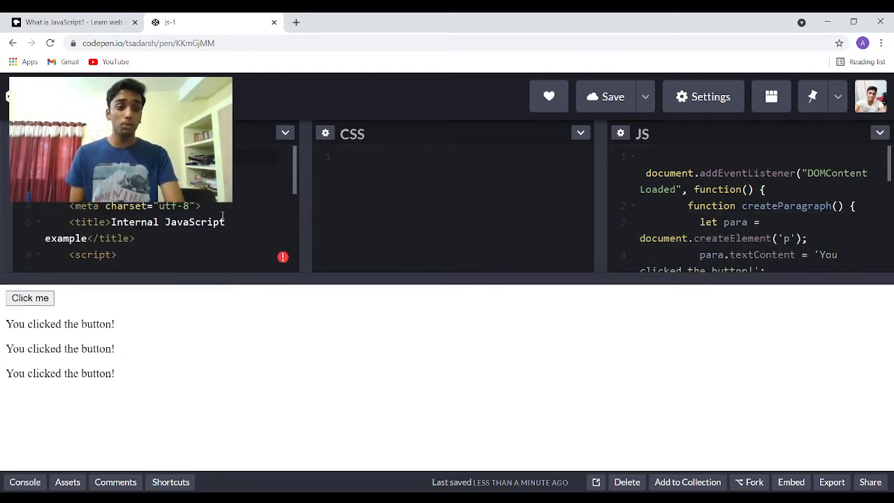
{"action": "left_click", "coordinate": [77, 22]}
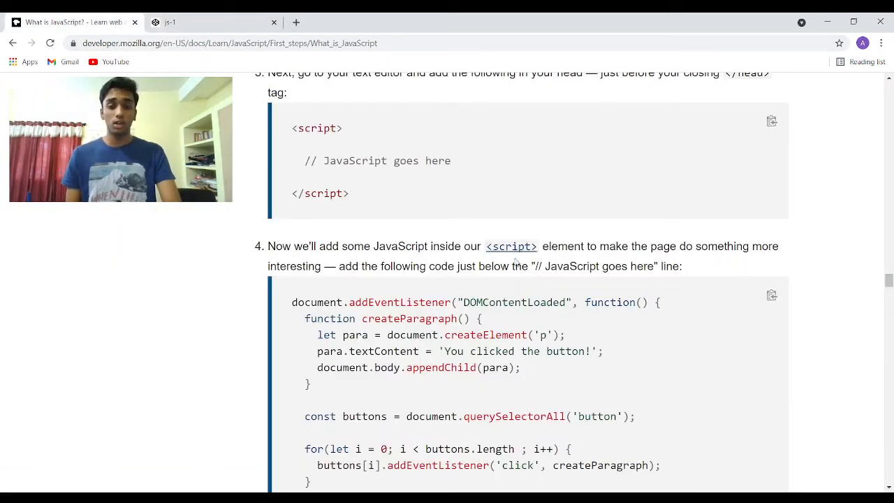
{"action": "scroll", "coordinate": [515, 262], "scroll_direction": "down", "scroll_amount": 1}
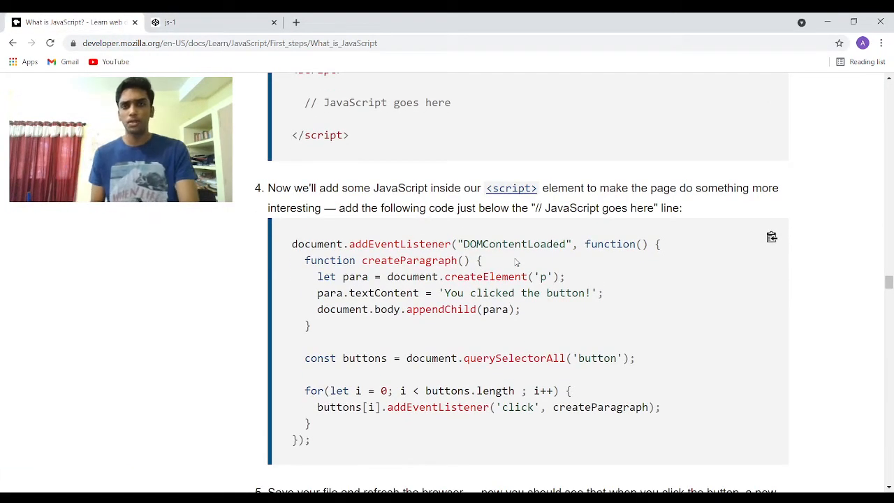
{"action": "scroll", "coordinate": [516, 261], "scroll_direction": "down", "scroll_amount": 2}
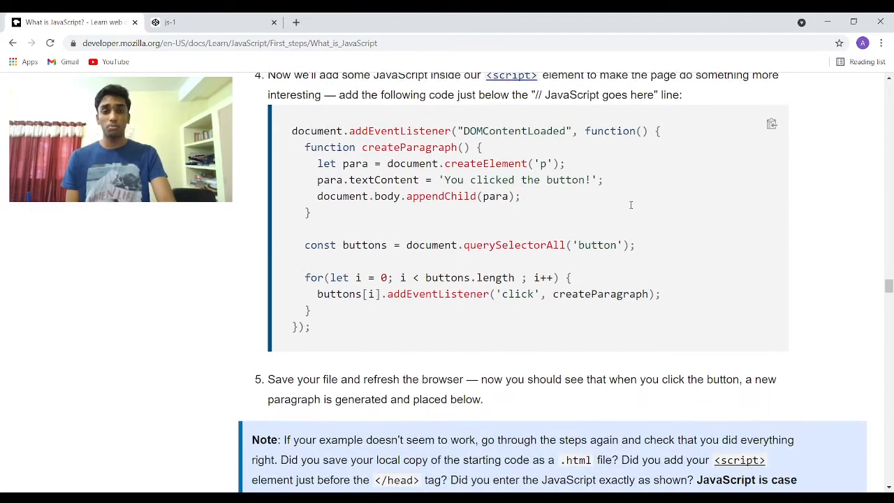
{"action": "scroll", "coordinate": [631, 205], "scroll_direction": "down", "scroll_amount": 1}
{"action": "scroll", "coordinate": [631, 205], "scroll_direction": "down", "scroll_amount": 2}
{"action": "scroll", "coordinate": [631, 204], "scroll_direction": "down", "scroll_amount": 2}
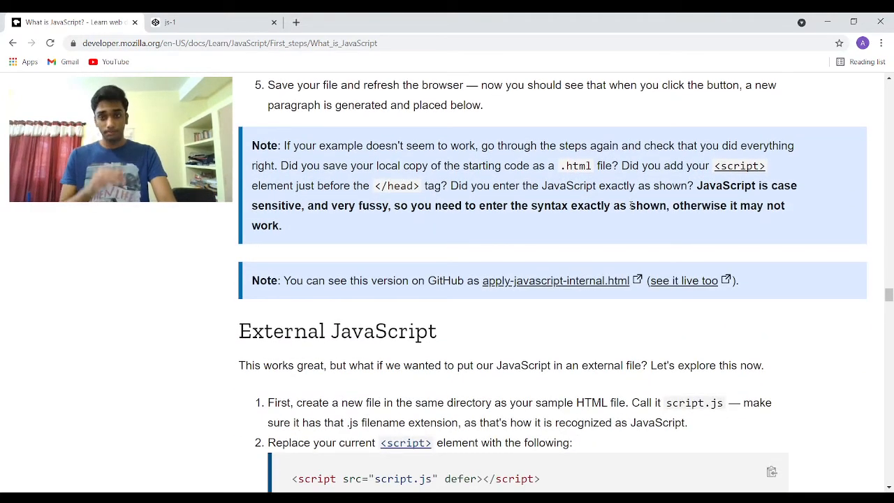
{"action": "scroll", "coordinate": [631, 205], "scroll_direction": "down", "scroll_amount": 1}
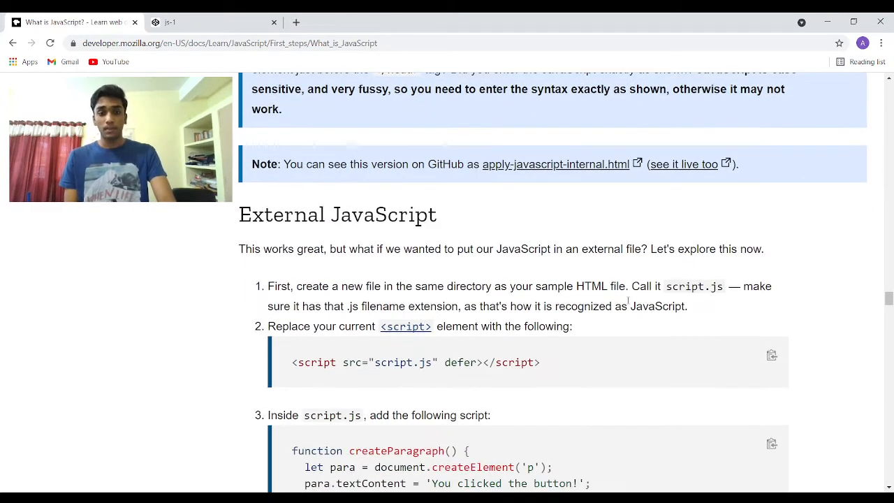
Step: Highlight the script.js file name, defer and src attributes in the External JavaScript script tag
{"action": "left_click_drag", "start_coordinate": [541, 363], "coordinate": [284, 376]}
{"action": "left_click", "coordinate": [544, 364]}
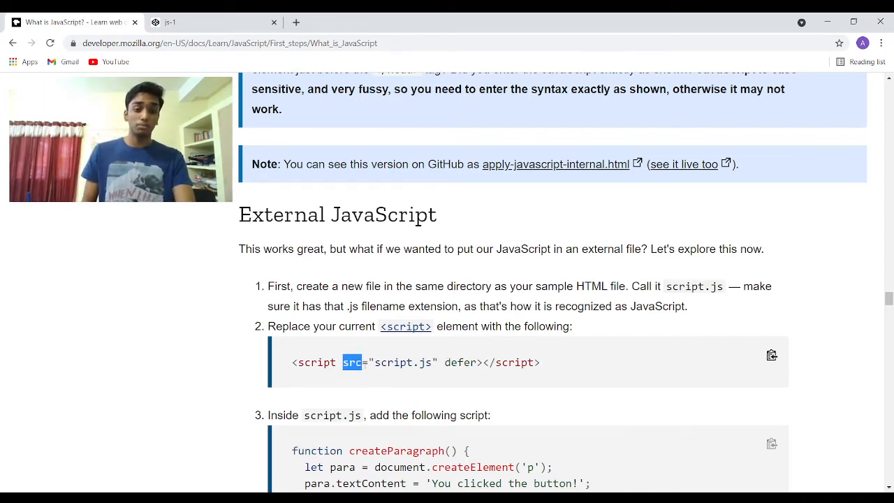
{"action": "left_click_drag", "start_coordinate": [368, 363], "coordinate": [433, 363]}
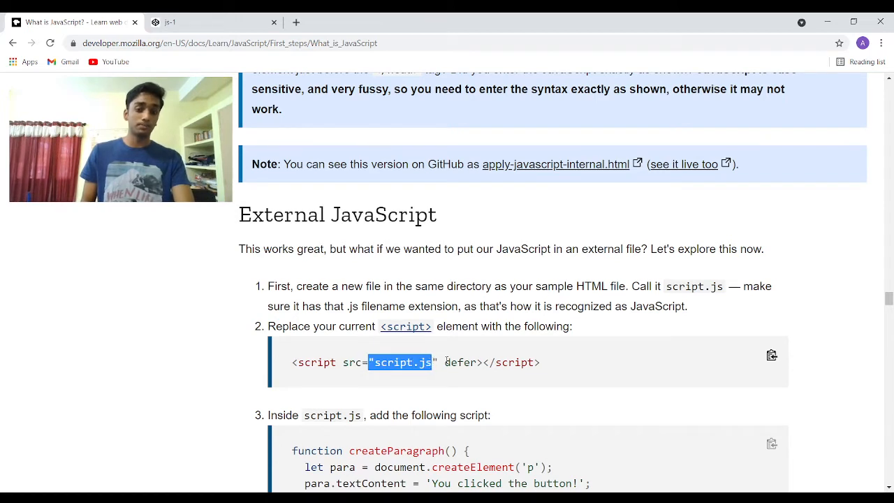
{"action": "left_click", "coordinate": [475, 363]}
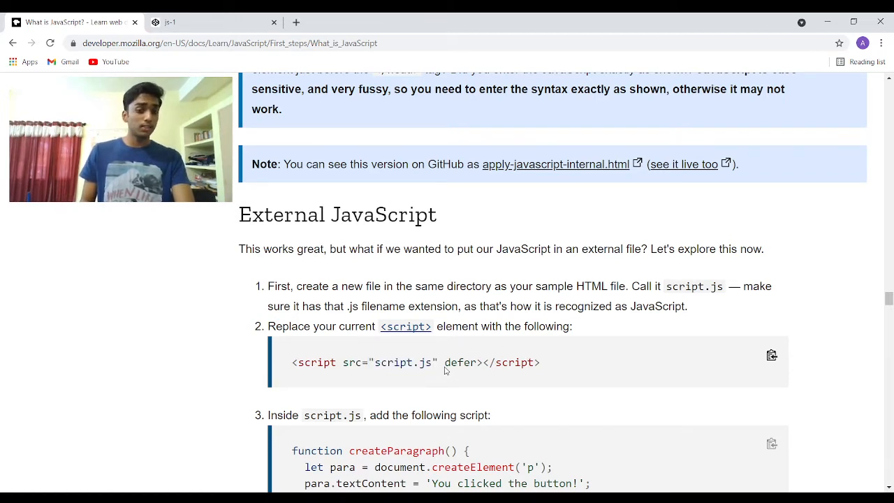
{"action": "left_click_drag", "start_coordinate": [446, 363], "coordinate": [478, 362]}
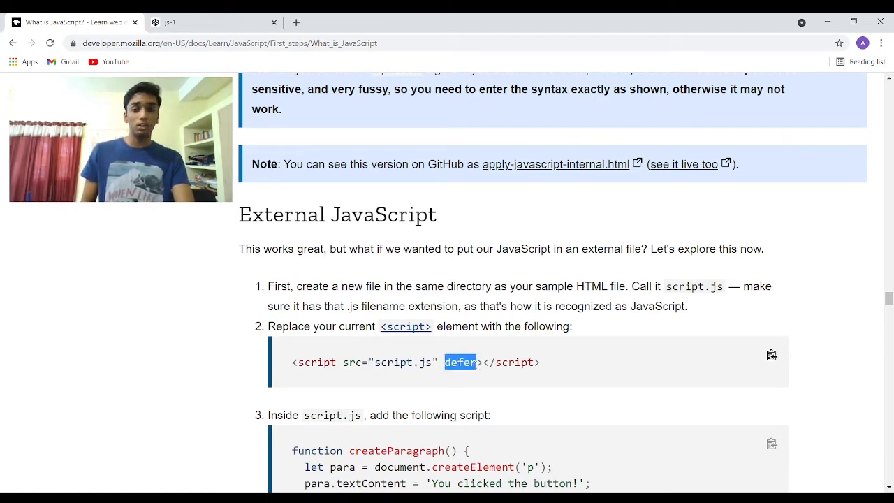
{"action": "scroll", "coordinate": [529, 337], "scroll_direction": "down", "scroll_amount": 2}
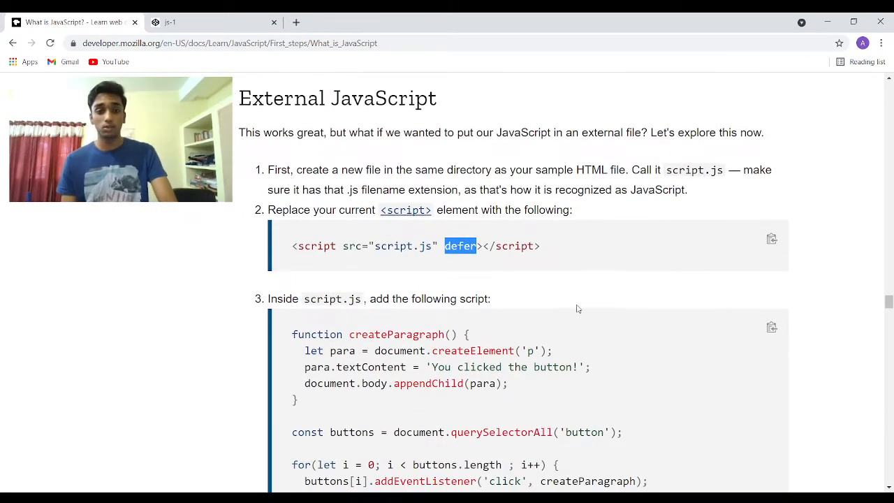
{"action": "scroll", "coordinate": [577, 309], "scroll_direction": "down", "scroll_amount": 1}
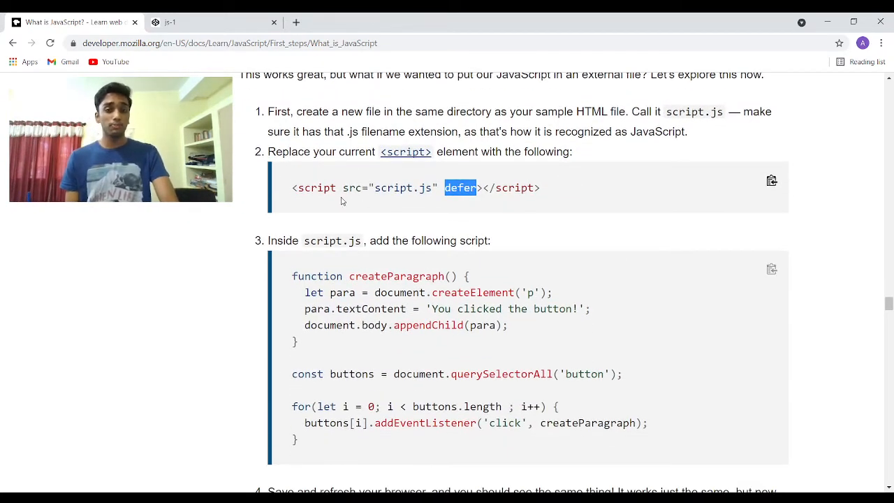
{"action": "left_click_drag", "start_coordinate": [343, 188], "coordinate": [439, 188]}
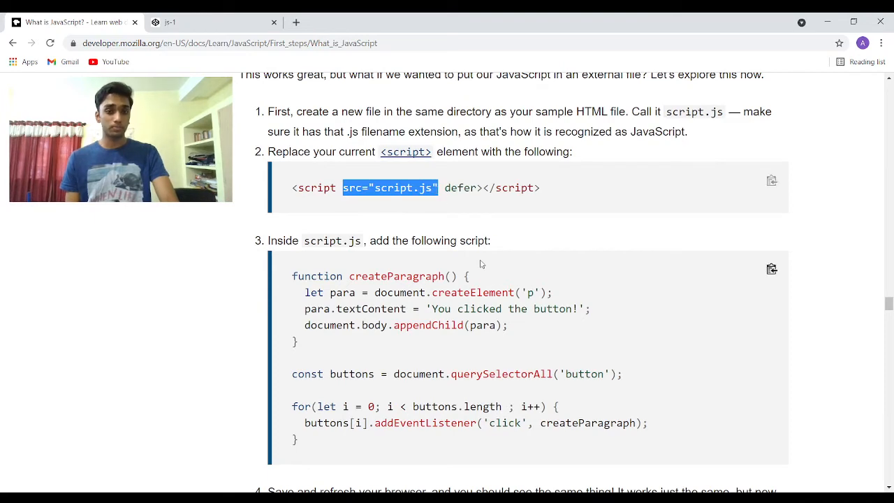
{"action": "scroll", "coordinate": [481, 265], "scroll_direction": "down", "scroll_amount": 1}
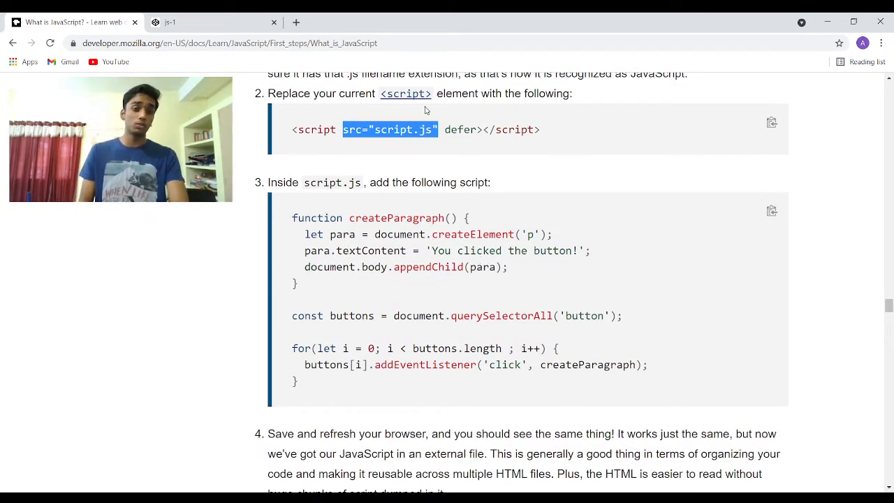
{"action": "scroll", "coordinate": [430, 154], "scroll_direction": "down", "scroll_amount": 2}
{"action": "scroll", "coordinate": [440, 203], "scroll_direction": "down", "scroll_amount": 2}
{"action": "scroll", "coordinate": [453, 247], "scroll_direction": "down", "scroll_amount": 2}
{"action": "scroll", "coordinate": [453, 247], "scroll_direction": "down", "scroll_amount": 1}
{"action": "scroll", "coordinate": [453, 248], "scroll_direction": "down", "scroll_amount": 1}
{"action": "scroll", "coordinate": [453, 250], "scroll_direction": "down", "scroll_amount": 3}
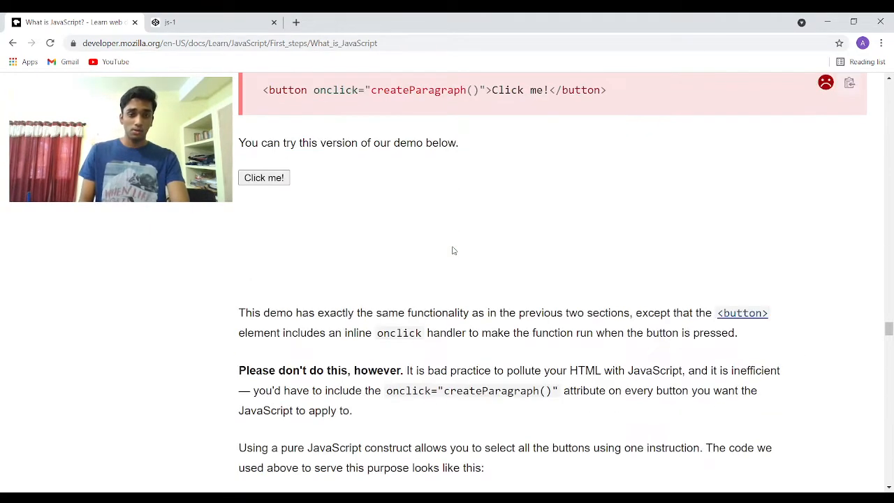
{"action": "scroll", "coordinate": [453, 250], "scroll_direction": "down", "scroll_amount": 1}
{"action": "scroll", "coordinate": [453, 250], "scroll_direction": "down", "scroll_amount": 2}
{"action": "scroll", "coordinate": [453, 250], "scroll_direction": "down", "scroll_amount": 4}
{"action": "scroll", "coordinate": [453, 250], "scroll_direction": "down", "scroll_amount": 2}
{"action": "scroll", "coordinate": [452, 250], "scroll_direction": "down", "scroll_amount": 1}
{"action": "scroll", "coordinate": [453, 251], "scroll_direction": "down", "scroll_amount": 1}
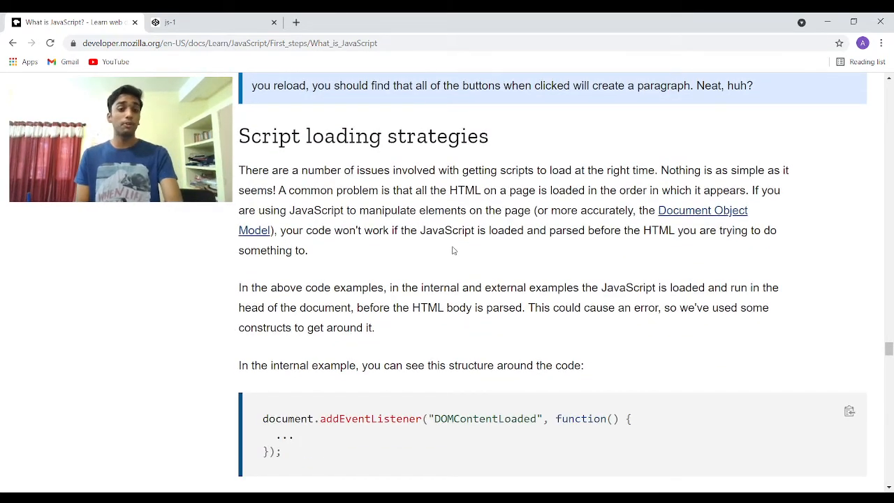
{"action": "scroll", "coordinate": [453, 250], "scroll_direction": "down", "scroll_amount": 1}
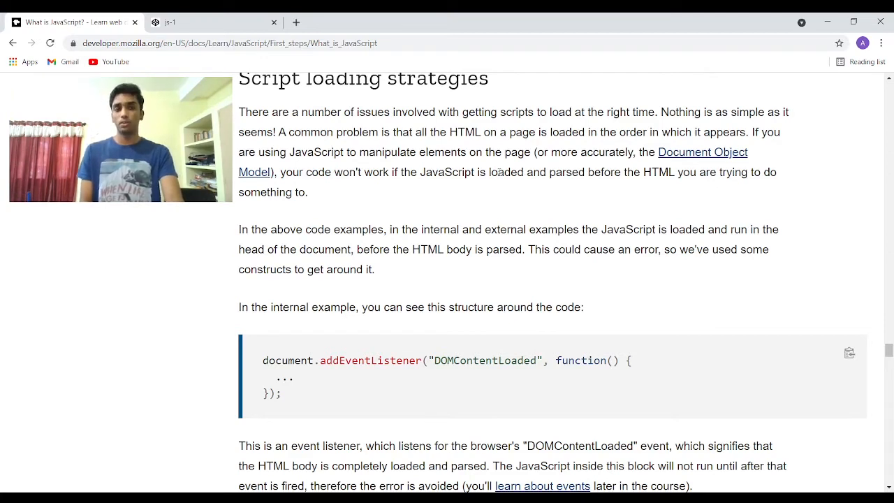
{"action": "scroll", "coordinate": [500, 173], "scroll_direction": "up", "scroll_amount": 1}
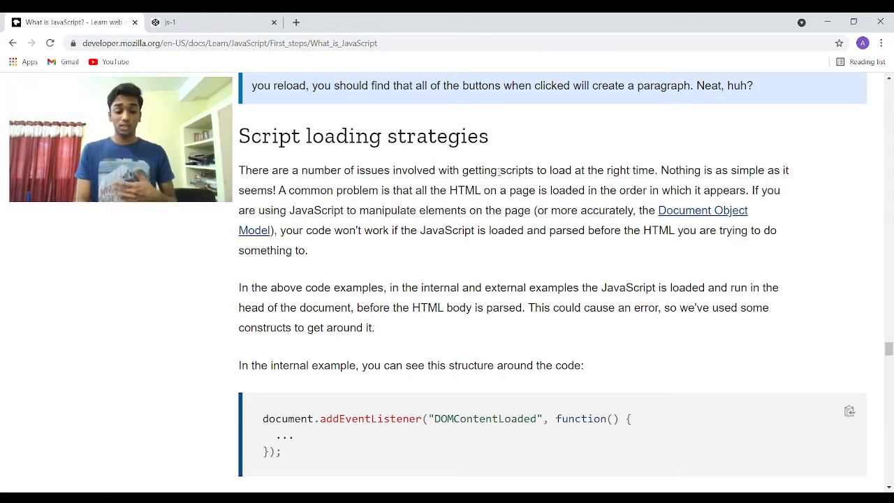
{"action": "scroll", "coordinate": [487, 249], "scroll_direction": "down", "scroll_amount": 1}
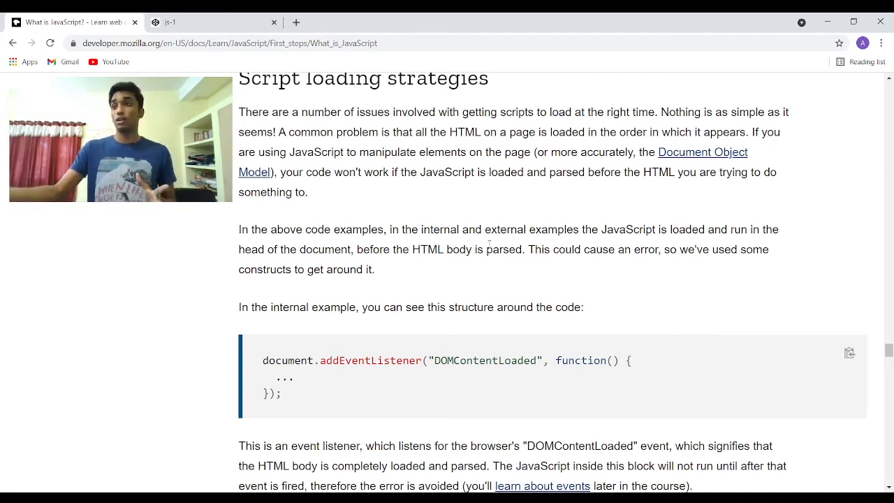
{"action": "scroll", "coordinate": [494, 286], "scroll_direction": "down", "scroll_amount": 2}
{"action": "scroll", "coordinate": [493, 286], "scroll_direction": "down", "scroll_amount": 1}
{"action": "scroll", "coordinate": [494, 292], "scroll_direction": "down", "scroll_amount": 2}
{"action": "scroll", "coordinate": [494, 293], "scroll_direction": "down", "scroll_amount": 1}
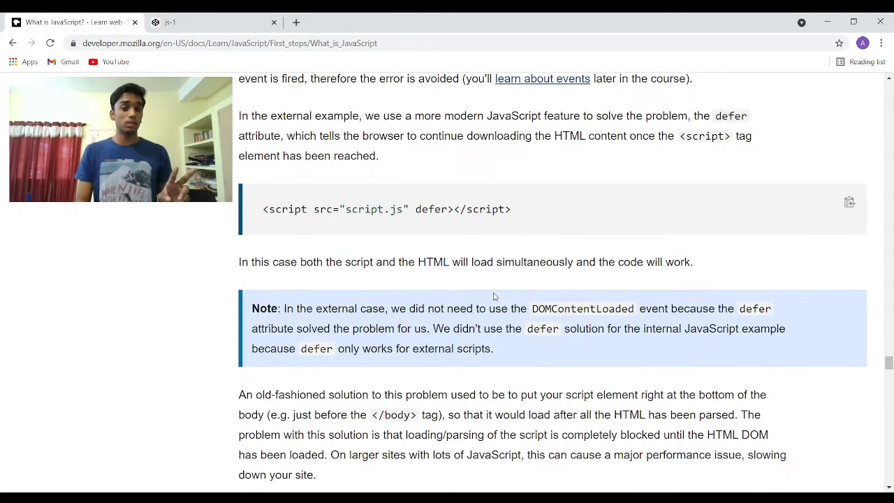
{"action": "scroll", "coordinate": [494, 296], "scroll_direction": "down", "scroll_amount": 3}
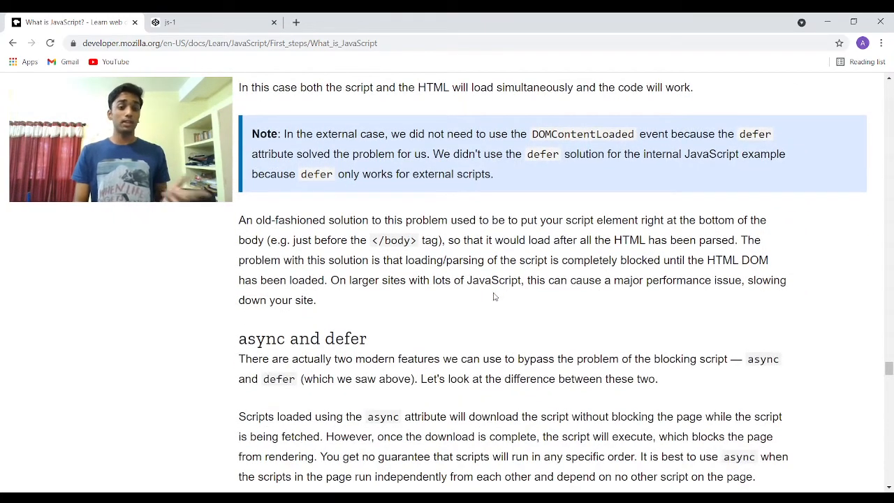
{"action": "scroll", "coordinate": [494, 297], "scroll_direction": "up", "scroll_amount": 1}
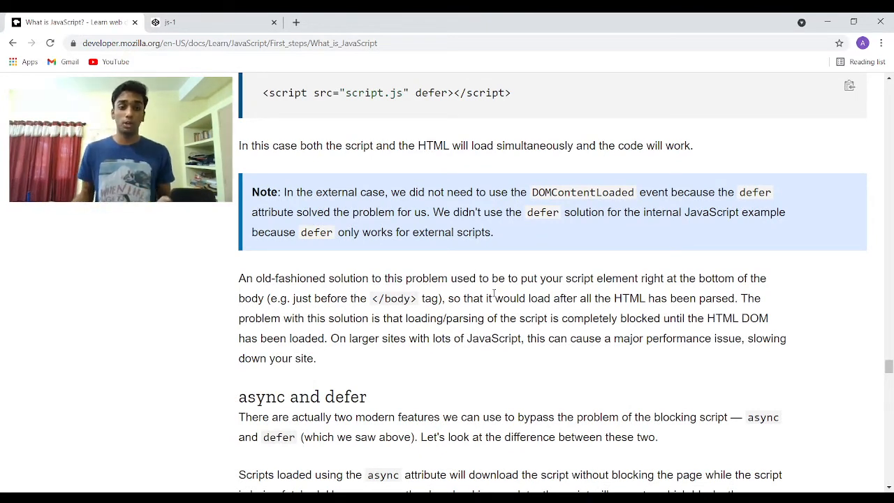
{"action": "scroll", "coordinate": [494, 294], "scroll_direction": "down", "scroll_amount": 1}
{"action": "scroll", "coordinate": [494, 294], "scroll_direction": "down", "scroll_amount": 2}
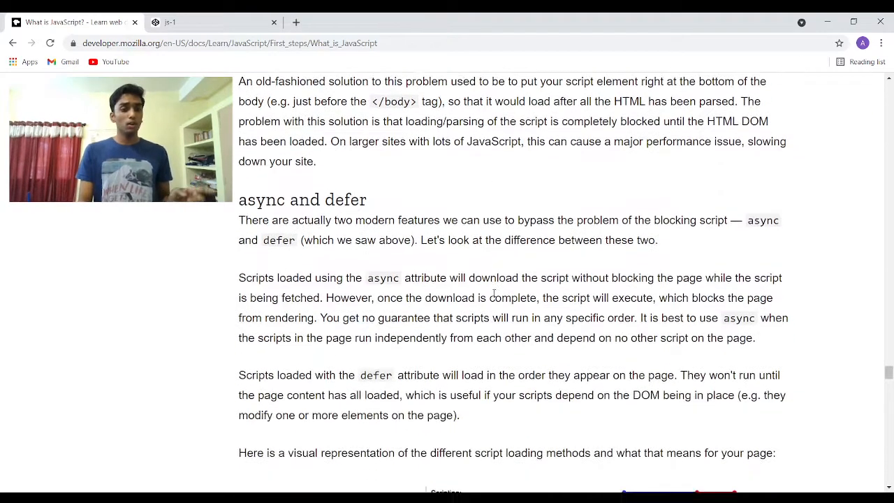
{"action": "scroll", "coordinate": [494, 294], "scroll_direction": "down", "scroll_amount": 1}
{"action": "scroll", "coordinate": [497, 299], "scroll_direction": "down", "scroll_amount": 1}
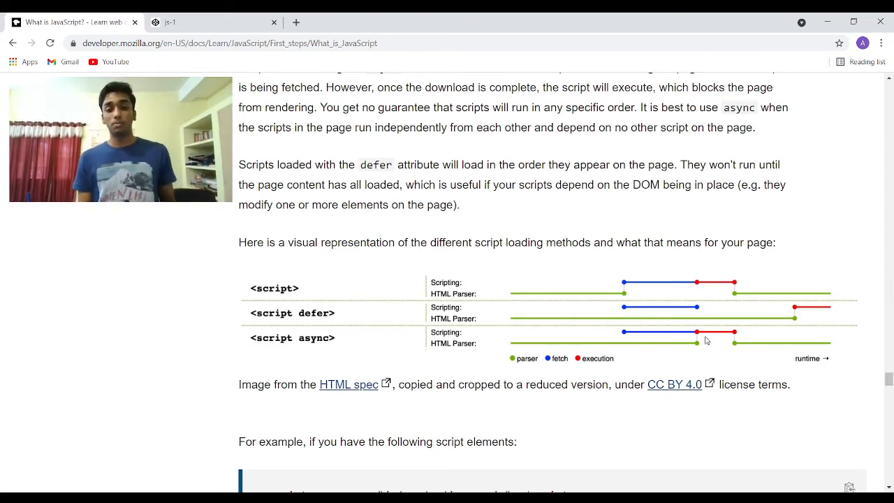
{"action": "scroll", "coordinate": [706, 340], "scroll_direction": "down", "scroll_amount": 2}
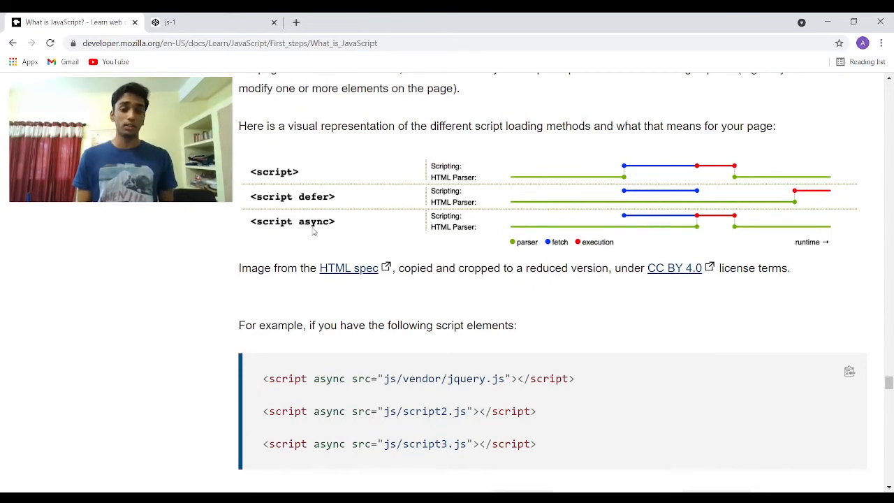
{"action": "scroll", "coordinate": [317, 227], "scroll_direction": "down", "scroll_amount": 1}
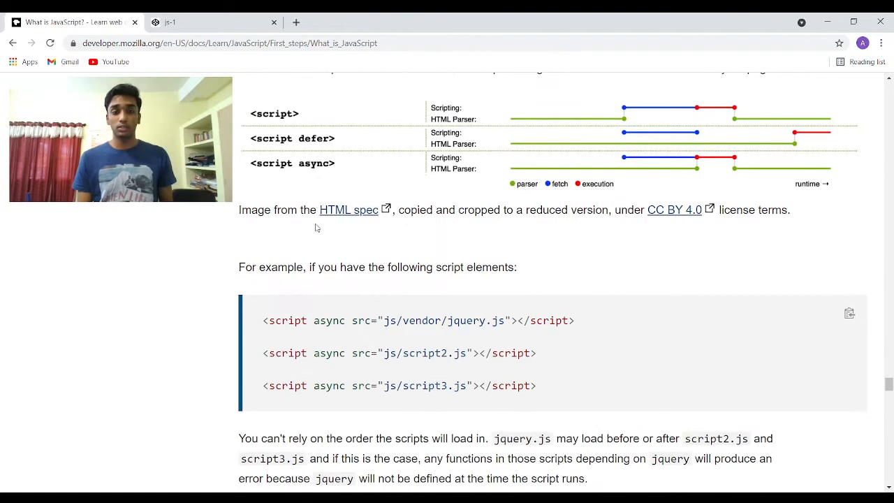
{"action": "scroll", "coordinate": [316, 227], "scroll_direction": "down", "scroll_amount": 1}
{"action": "scroll", "coordinate": [316, 227], "scroll_direction": "down", "scroll_amount": 1}
{"action": "scroll", "coordinate": [547, 258], "scroll_direction": "down", "scroll_amount": 2}
{"action": "scroll", "coordinate": [548, 259], "scroll_direction": "down", "scroll_amount": 2}
{"action": "scroll", "coordinate": [548, 259], "scroll_direction": "down", "scroll_amount": 1}
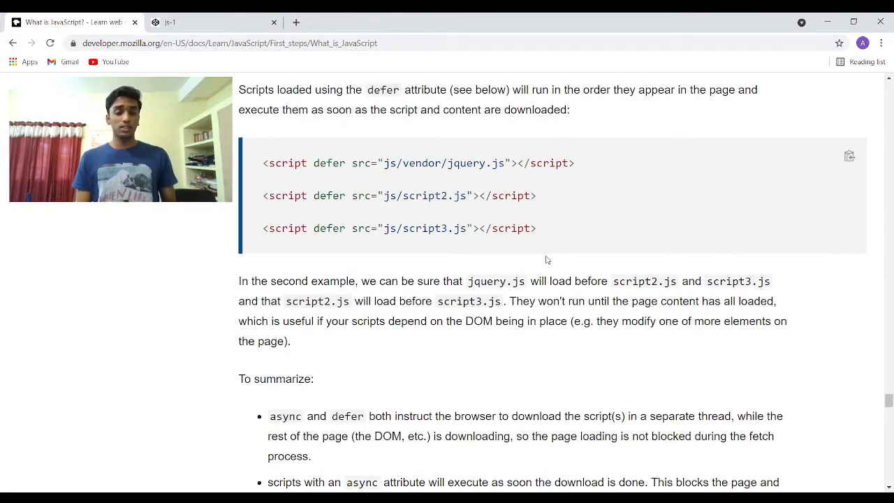
{"action": "scroll", "coordinate": [547, 260], "scroll_direction": "down", "scroll_amount": 1}
{"action": "scroll", "coordinate": [547, 255], "scroll_direction": "down", "scroll_amount": 1}
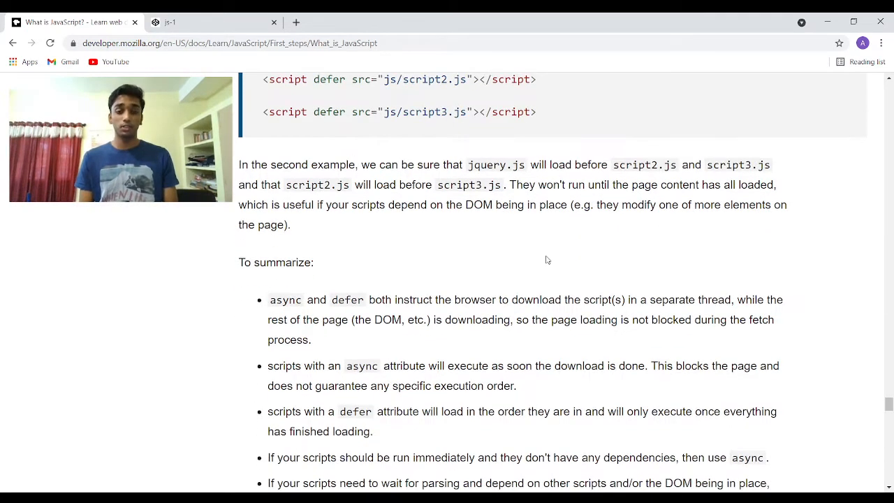
{"action": "scroll", "coordinate": [547, 255], "scroll_direction": "down", "scroll_amount": 1}
{"action": "scroll", "coordinate": [547, 256], "scroll_direction": "down", "scroll_amount": 1}
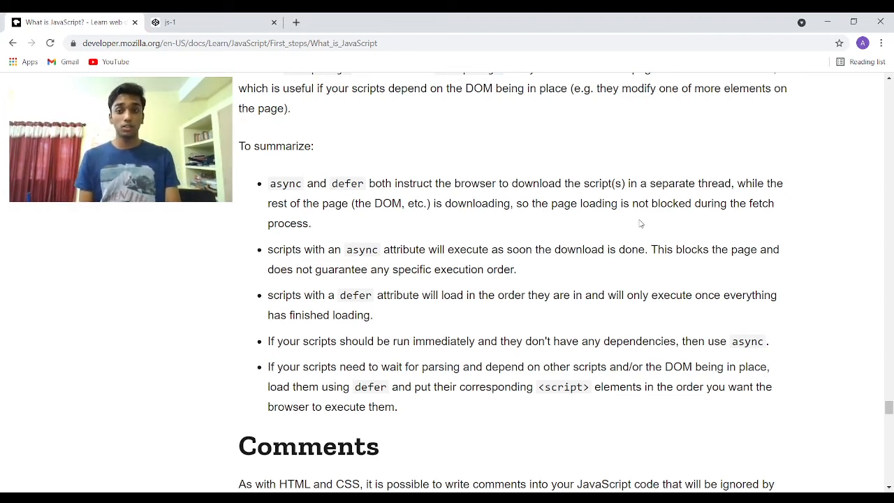
Step: Emphasise 'blocked during' in the async and defer 'To summarize' list
{"action": "left_click_drag", "start_coordinate": [650, 203], "coordinate": [712, 203]}
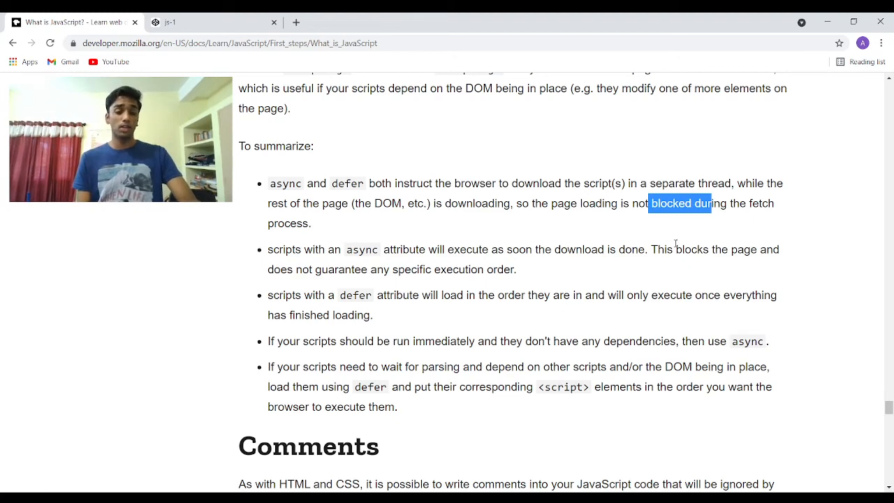
{"action": "scroll", "coordinate": [521, 279], "scroll_direction": "down", "scroll_amount": 1}
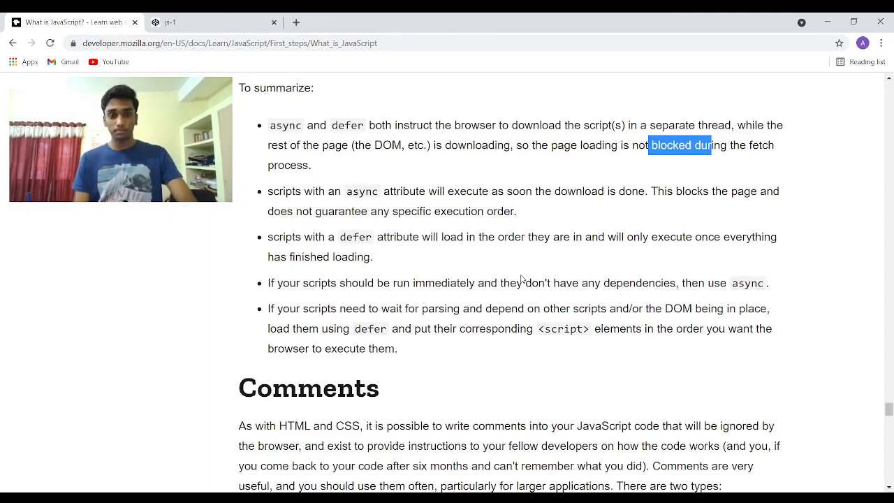
{"action": "scroll", "coordinate": [521, 279], "scroll_direction": "down", "scroll_amount": 1}
{"action": "scroll", "coordinate": [521, 276], "scroll_direction": "down", "scroll_amount": 2}
{"action": "scroll", "coordinate": [521, 278], "scroll_direction": "down", "scroll_amount": 1}
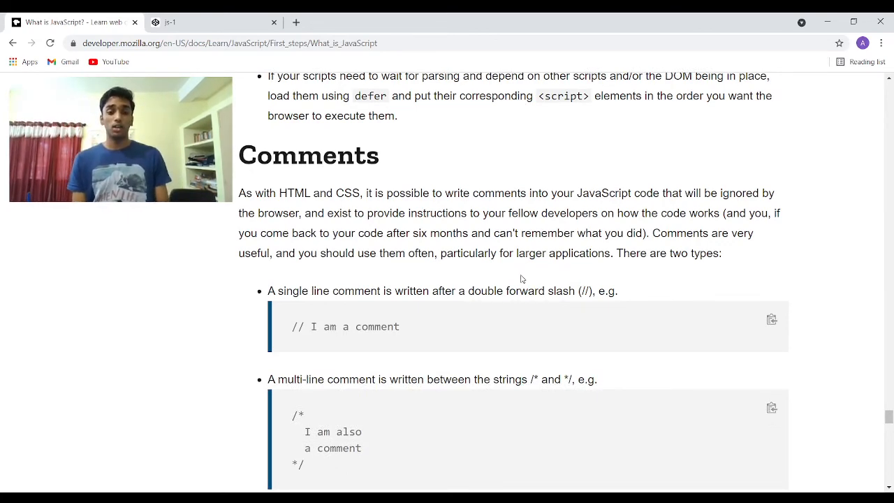
{"action": "scroll", "coordinate": [521, 278], "scroll_direction": "down", "scroll_amount": 1}
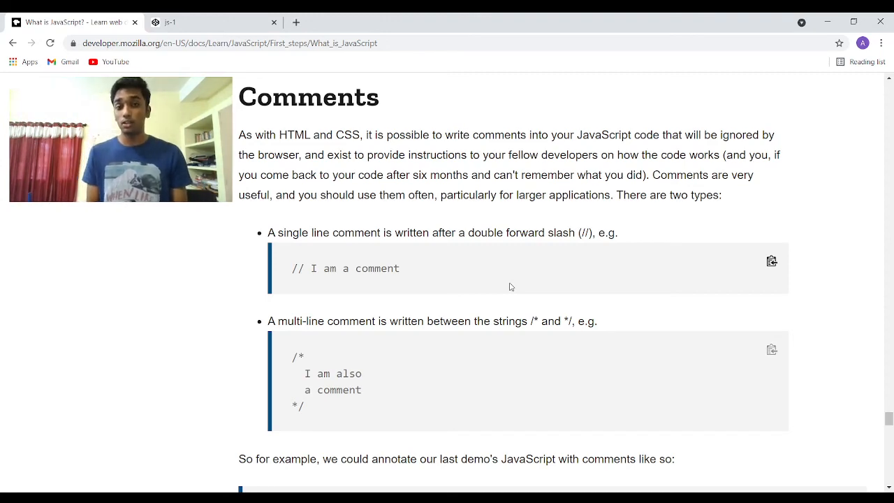
{"action": "scroll", "coordinate": [510, 286], "scroll_direction": "down", "scroll_amount": 1}
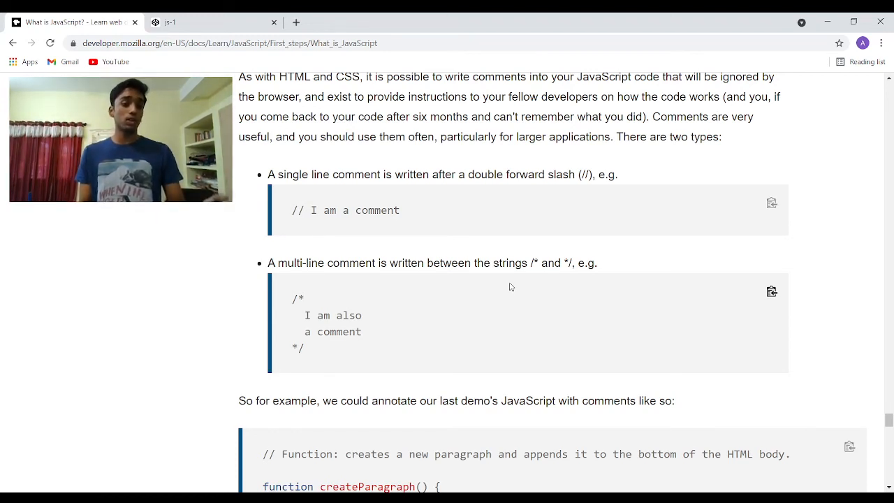
{"action": "scroll", "coordinate": [511, 287], "scroll_direction": "up", "scroll_amount": 1}
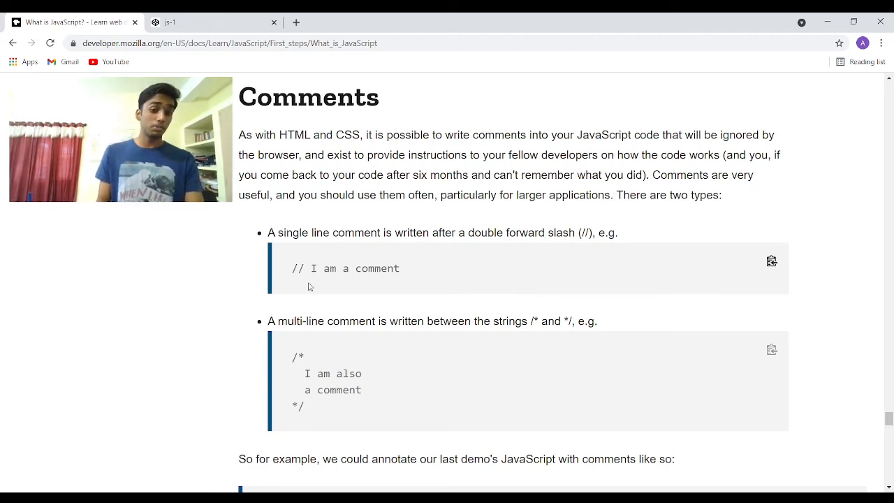
{"action": "scroll", "coordinate": [529, 258], "scroll_direction": "down", "scroll_amount": 1}
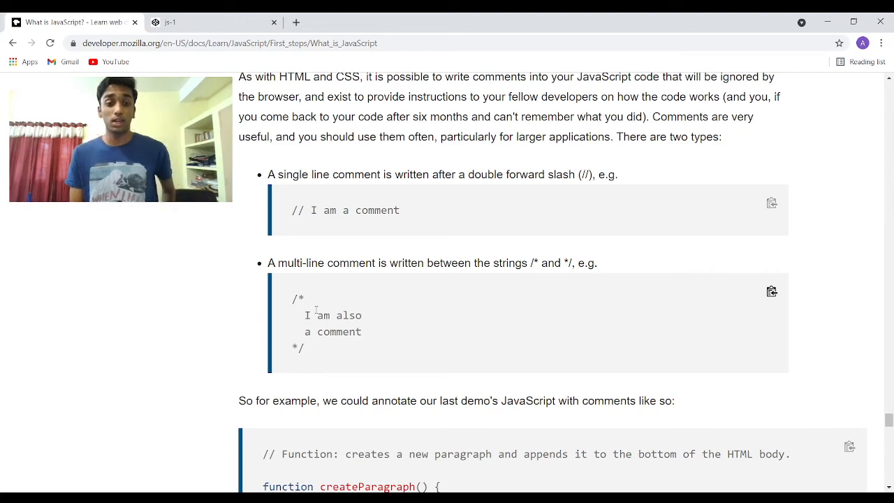
{"action": "scroll", "coordinate": [315, 311], "scroll_direction": "down", "scroll_amount": 1}
{"action": "scroll", "coordinate": [316, 311], "scroll_direction": "down", "scroll_amount": 2}
{"action": "scroll", "coordinate": [315, 312], "scroll_direction": "down", "scroll_amount": 2}
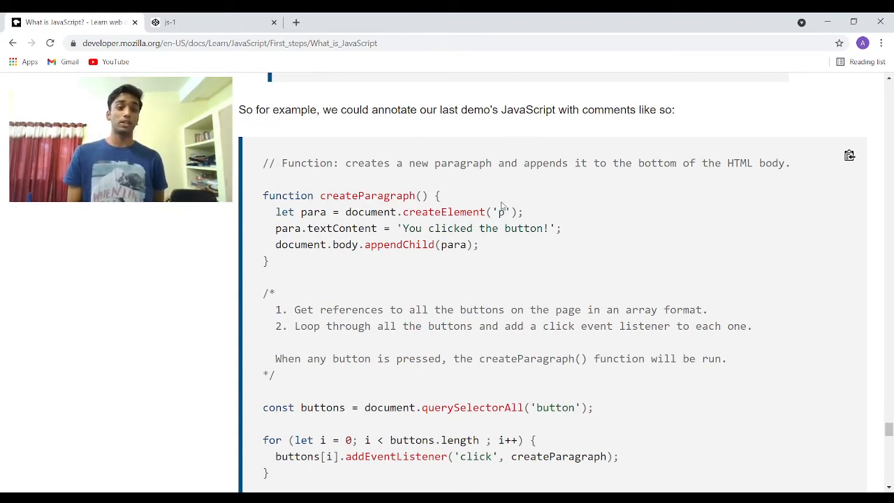
Step: Highlight the single-line function comment and the opening lines of createParagraph
{"action": "left_click_drag", "start_coordinate": [409, 166], "coordinate": [796, 164]}
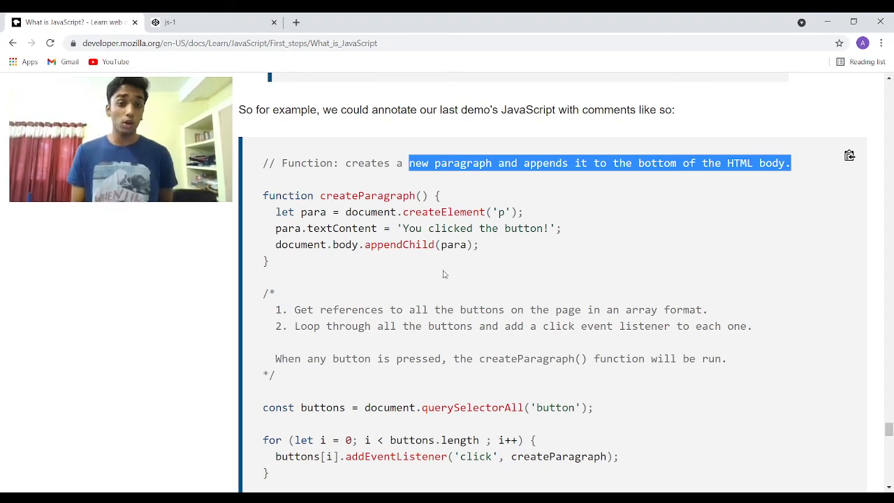
{"action": "left_click_drag", "start_coordinate": [263, 196], "coordinate": [278, 269]}
{"action": "left_click", "coordinate": [296, 263]}
{"action": "left_click", "coordinate": [295, 267]}
{"action": "left_click_drag", "start_coordinate": [263, 164], "coordinate": [792, 164]}
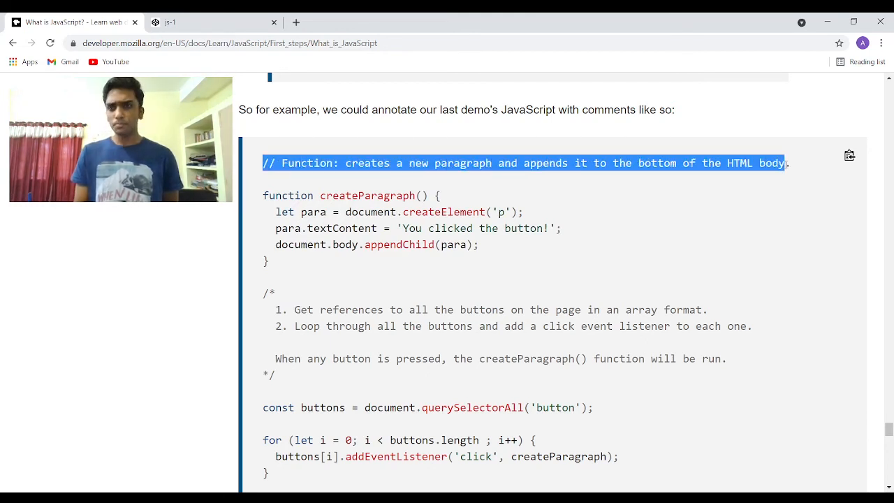
{"action": "left_click", "coordinate": [799, 167]}
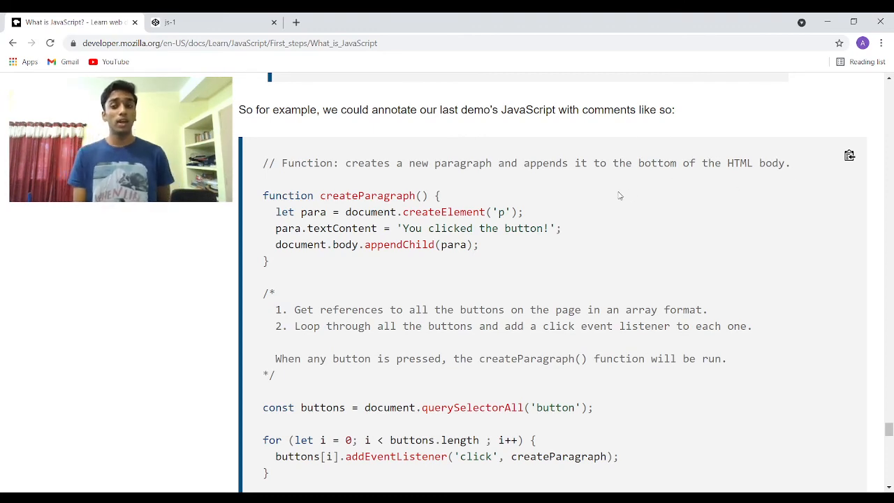
{"action": "scroll", "coordinate": [618, 196], "scroll_direction": "down", "scroll_amount": 1}
{"action": "scroll", "coordinate": [619, 194], "scroll_direction": "down", "scroll_amount": 1}
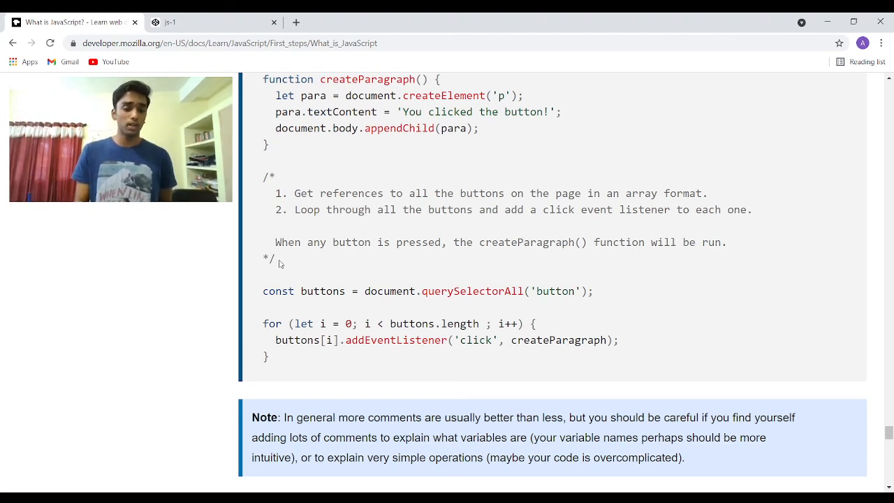
Step: Highlight the multi-line comment block before reading on to the Summary section
{"action": "left_click_drag", "start_coordinate": [281, 263], "coordinate": [264, 175]}
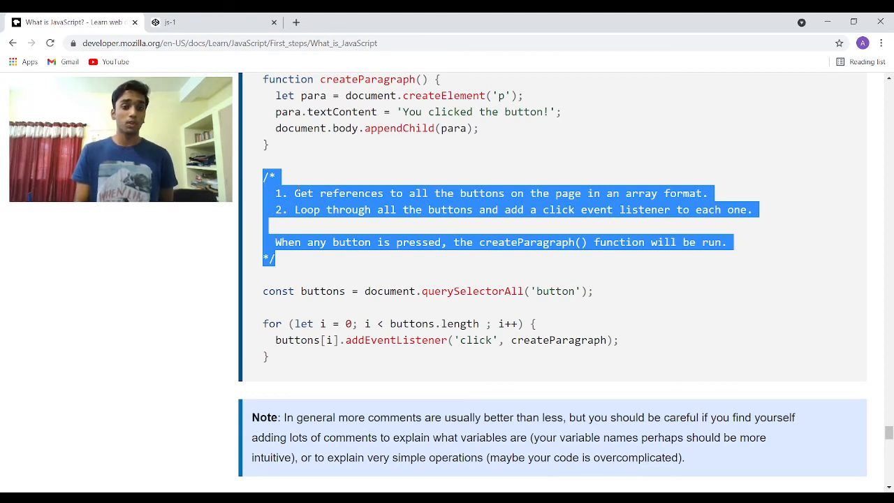
{"action": "left_click", "coordinate": [283, 206]}
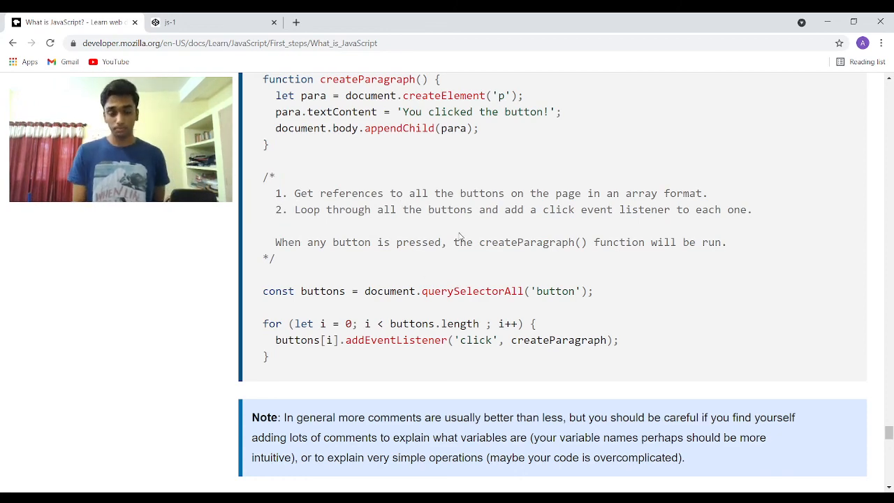
{"action": "scroll", "coordinate": [460, 236], "scroll_direction": "up", "scroll_amount": 1}
{"action": "scroll", "coordinate": [460, 236], "scroll_direction": "down", "scroll_amount": 3}
{"action": "scroll", "coordinate": [459, 237], "scroll_direction": "down", "scroll_amount": 3}
{"action": "scroll", "coordinate": [460, 237], "scroll_direction": "down", "scroll_amount": 2}
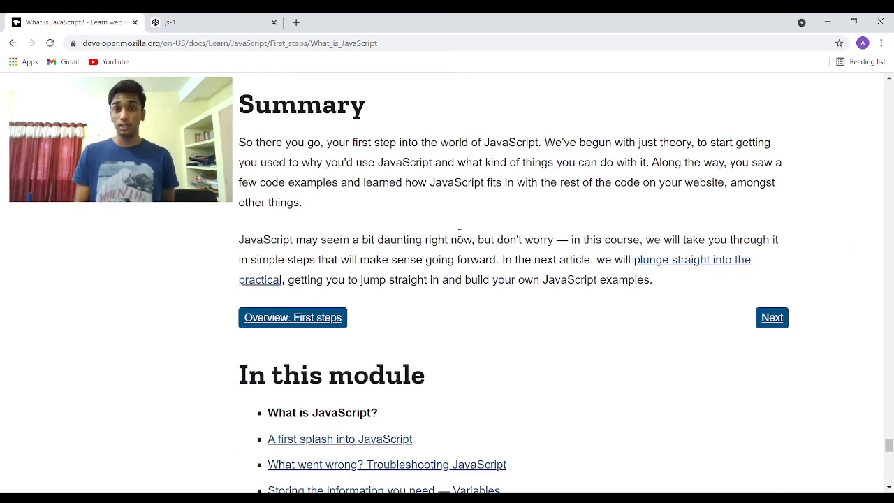
{"action": "scroll", "coordinate": [467, 133], "scroll_direction": "down", "scroll_amount": 2}
{"action": "scroll", "coordinate": [466, 128], "scroll_direction": "down", "scroll_amount": 1}
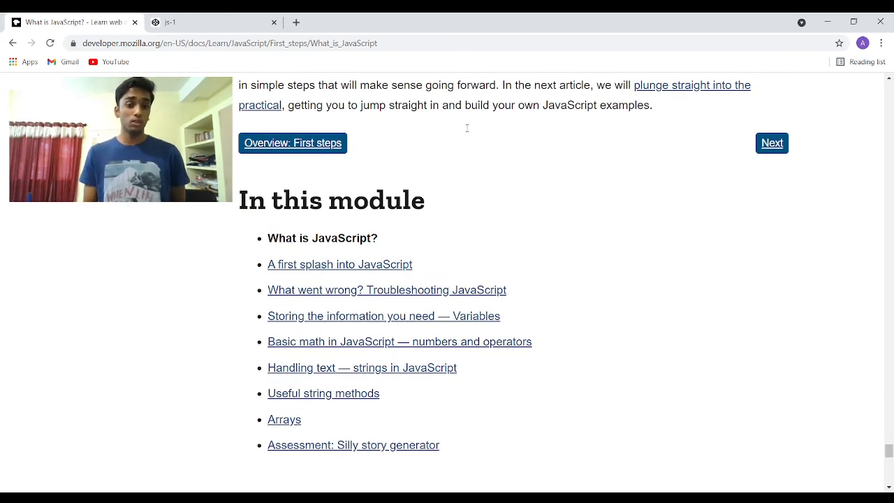
{"action": "scroll", "coordinate": [498, 269], "scroll_direction": "up", "scroll_amount": 2}
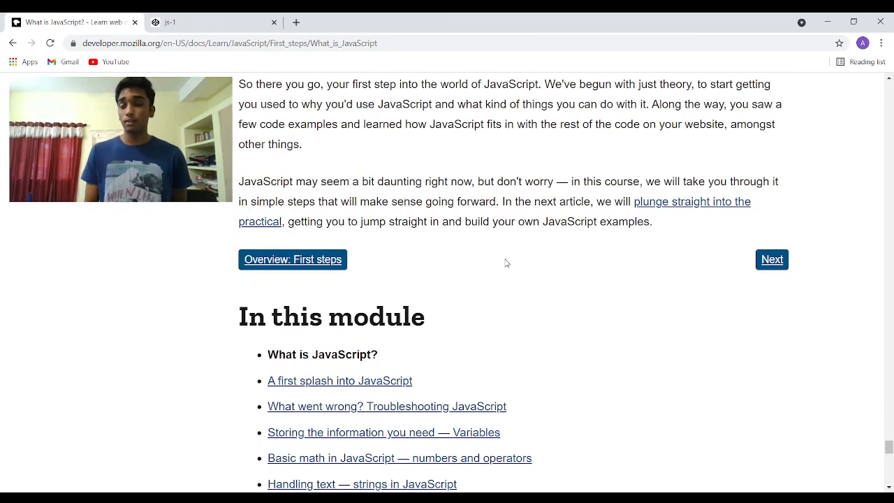
{"action": "scroll", "coordinate": [506, 263], "scroll_direction": "up", "scroll_amount": 2}
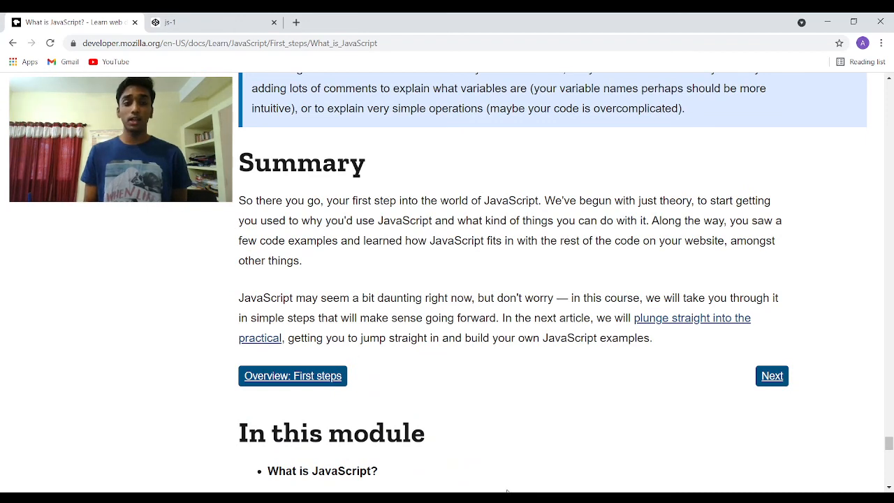